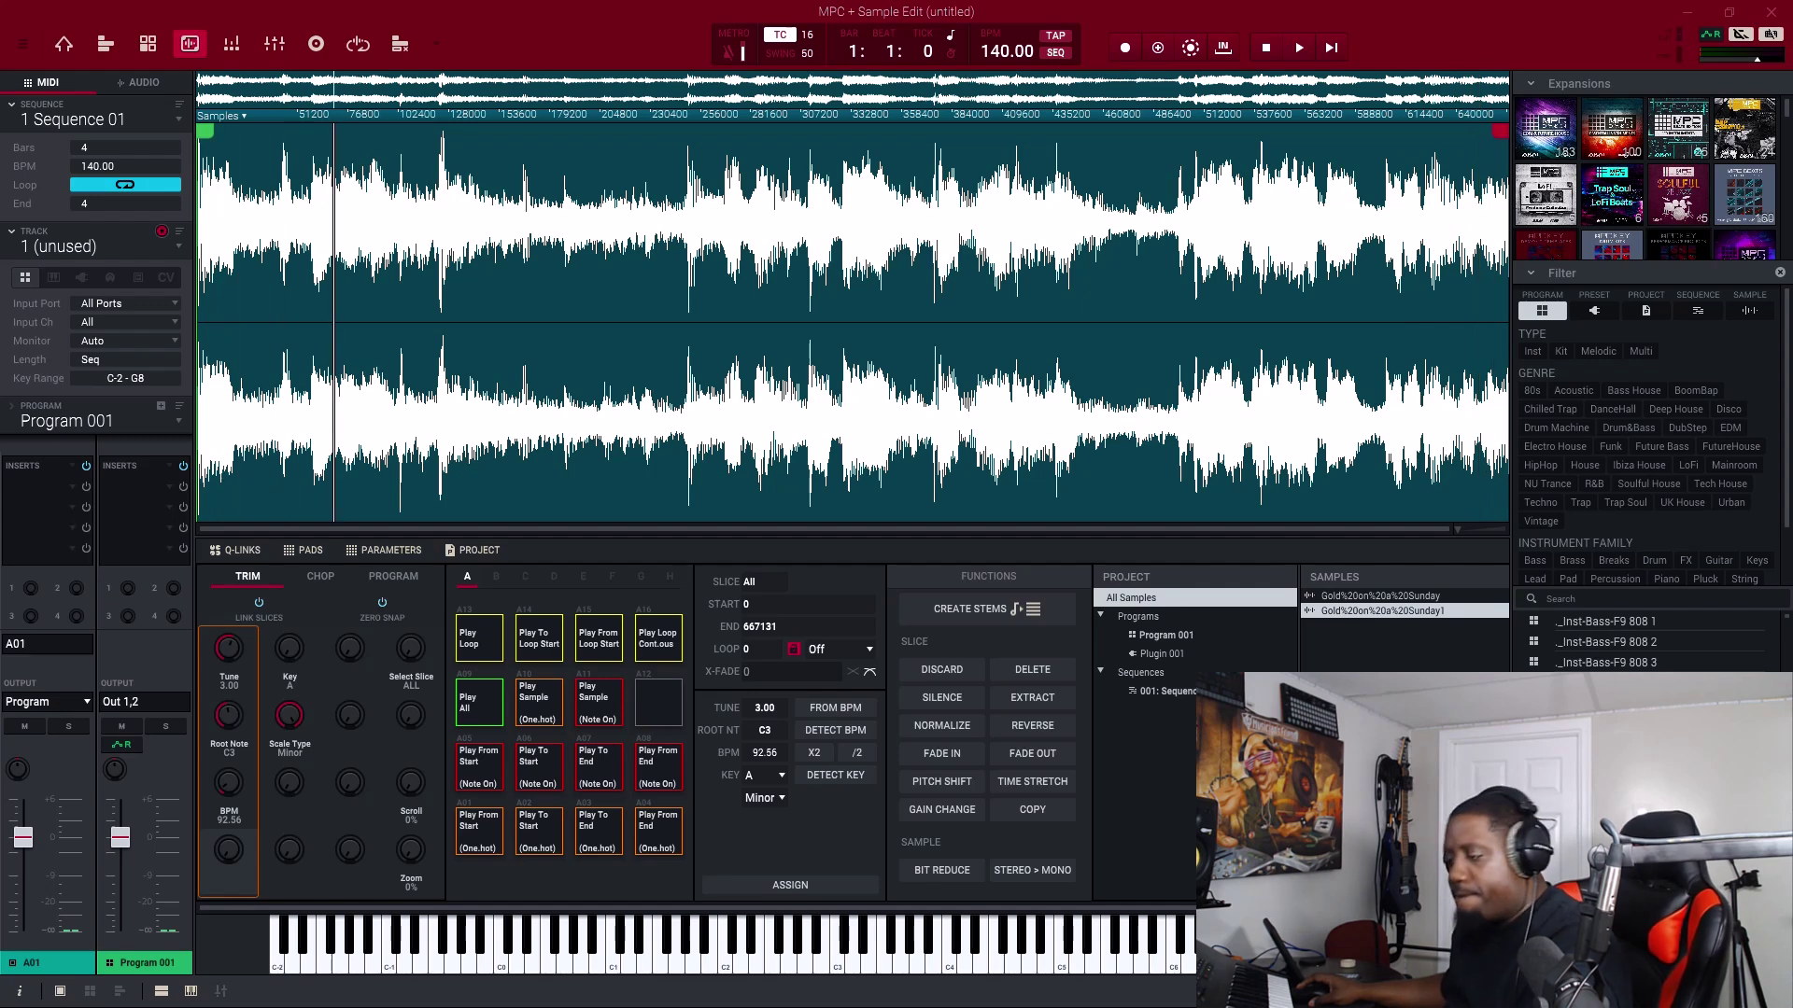
Step: Audition the sample chops on pads A01 and A02 from the main mode
key("Tab")
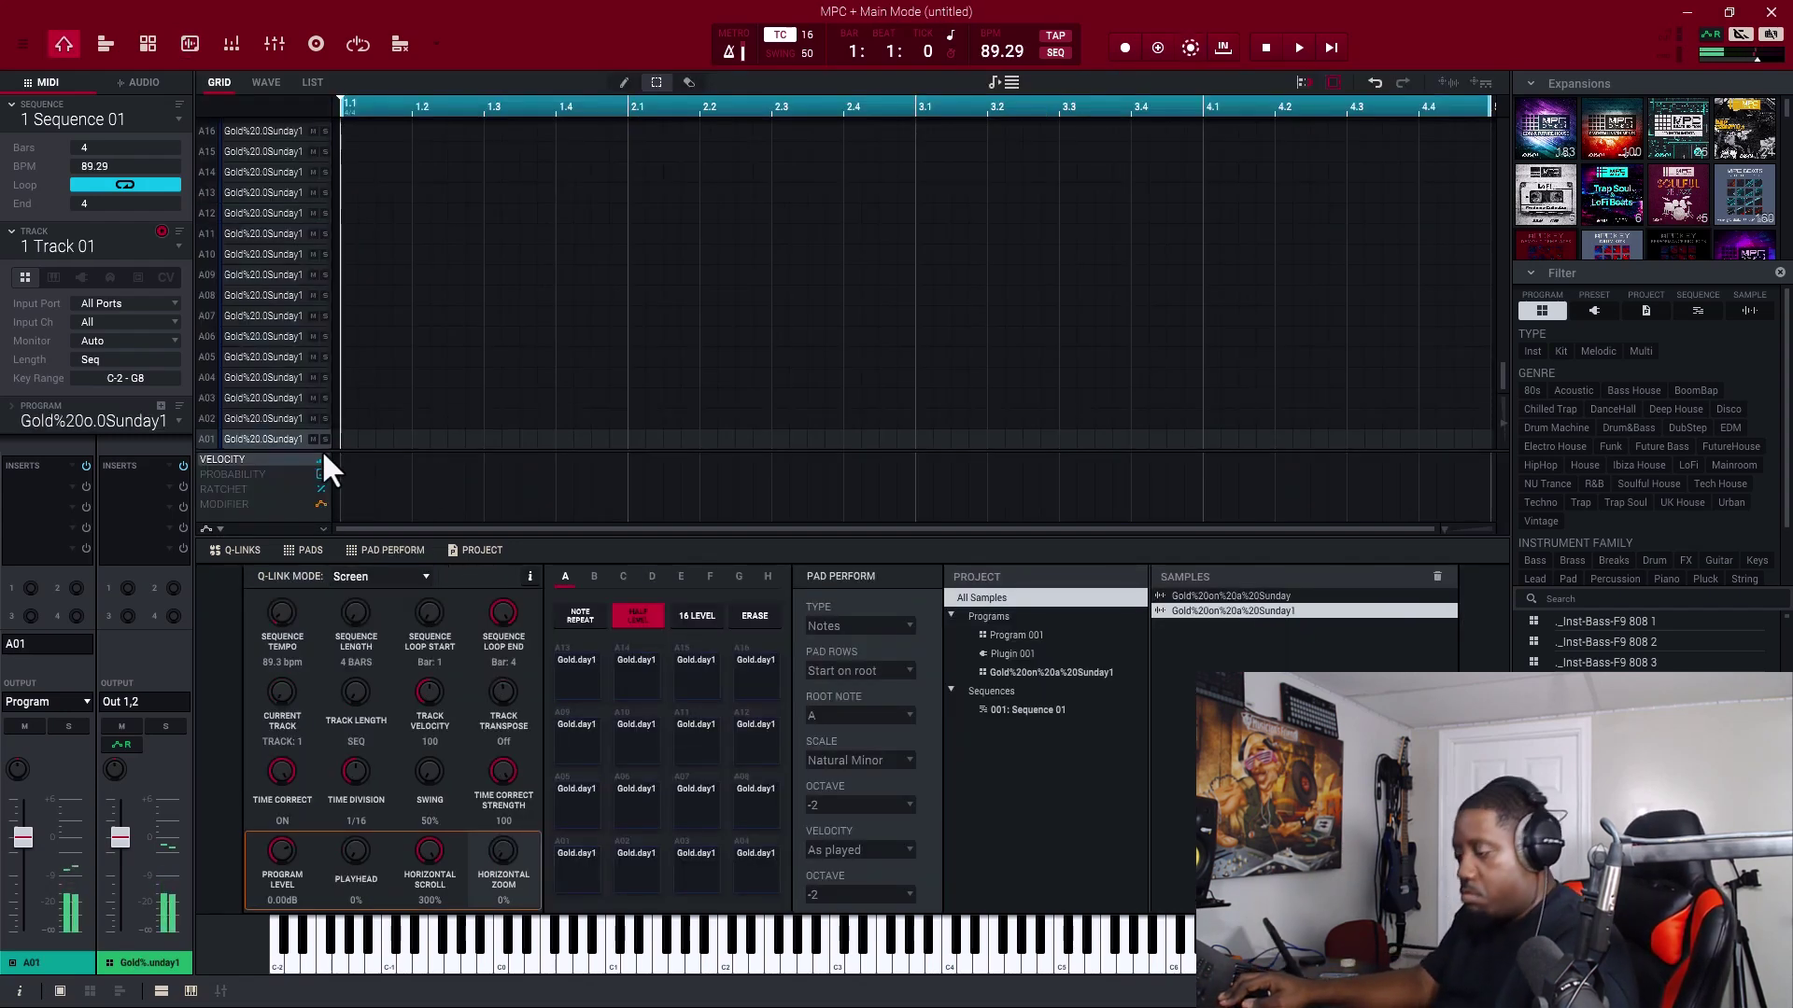
key("x")
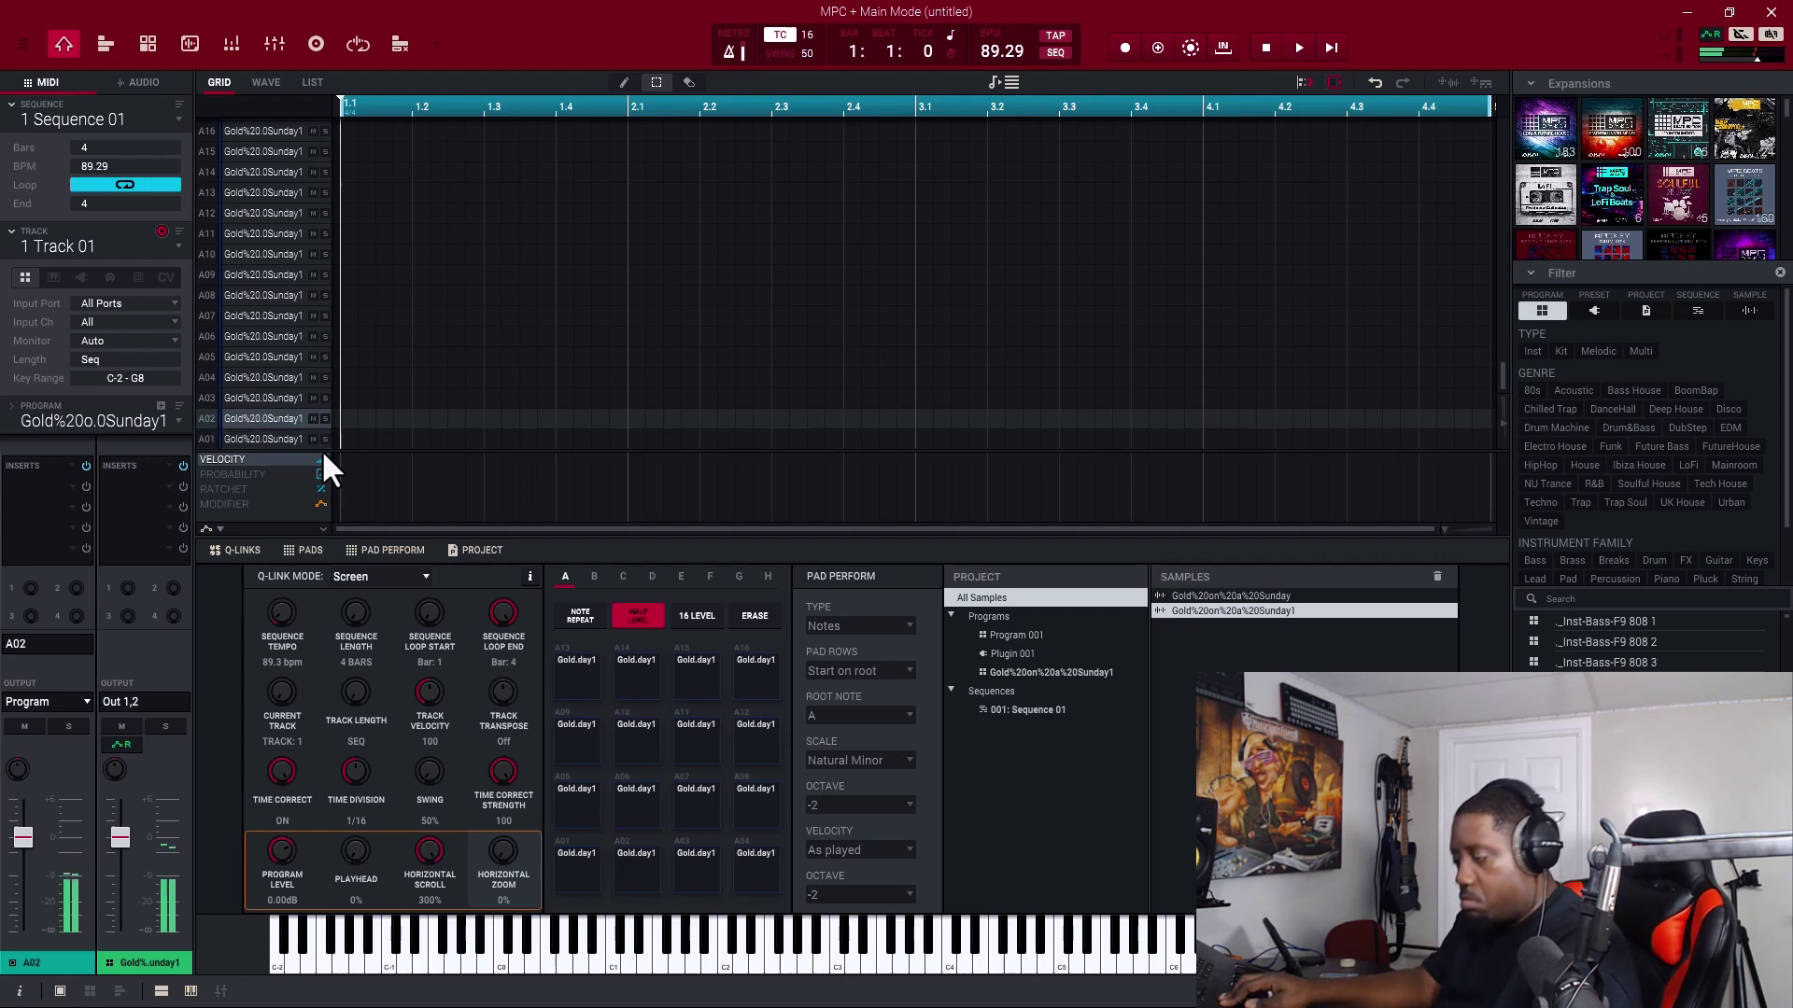
key("z")
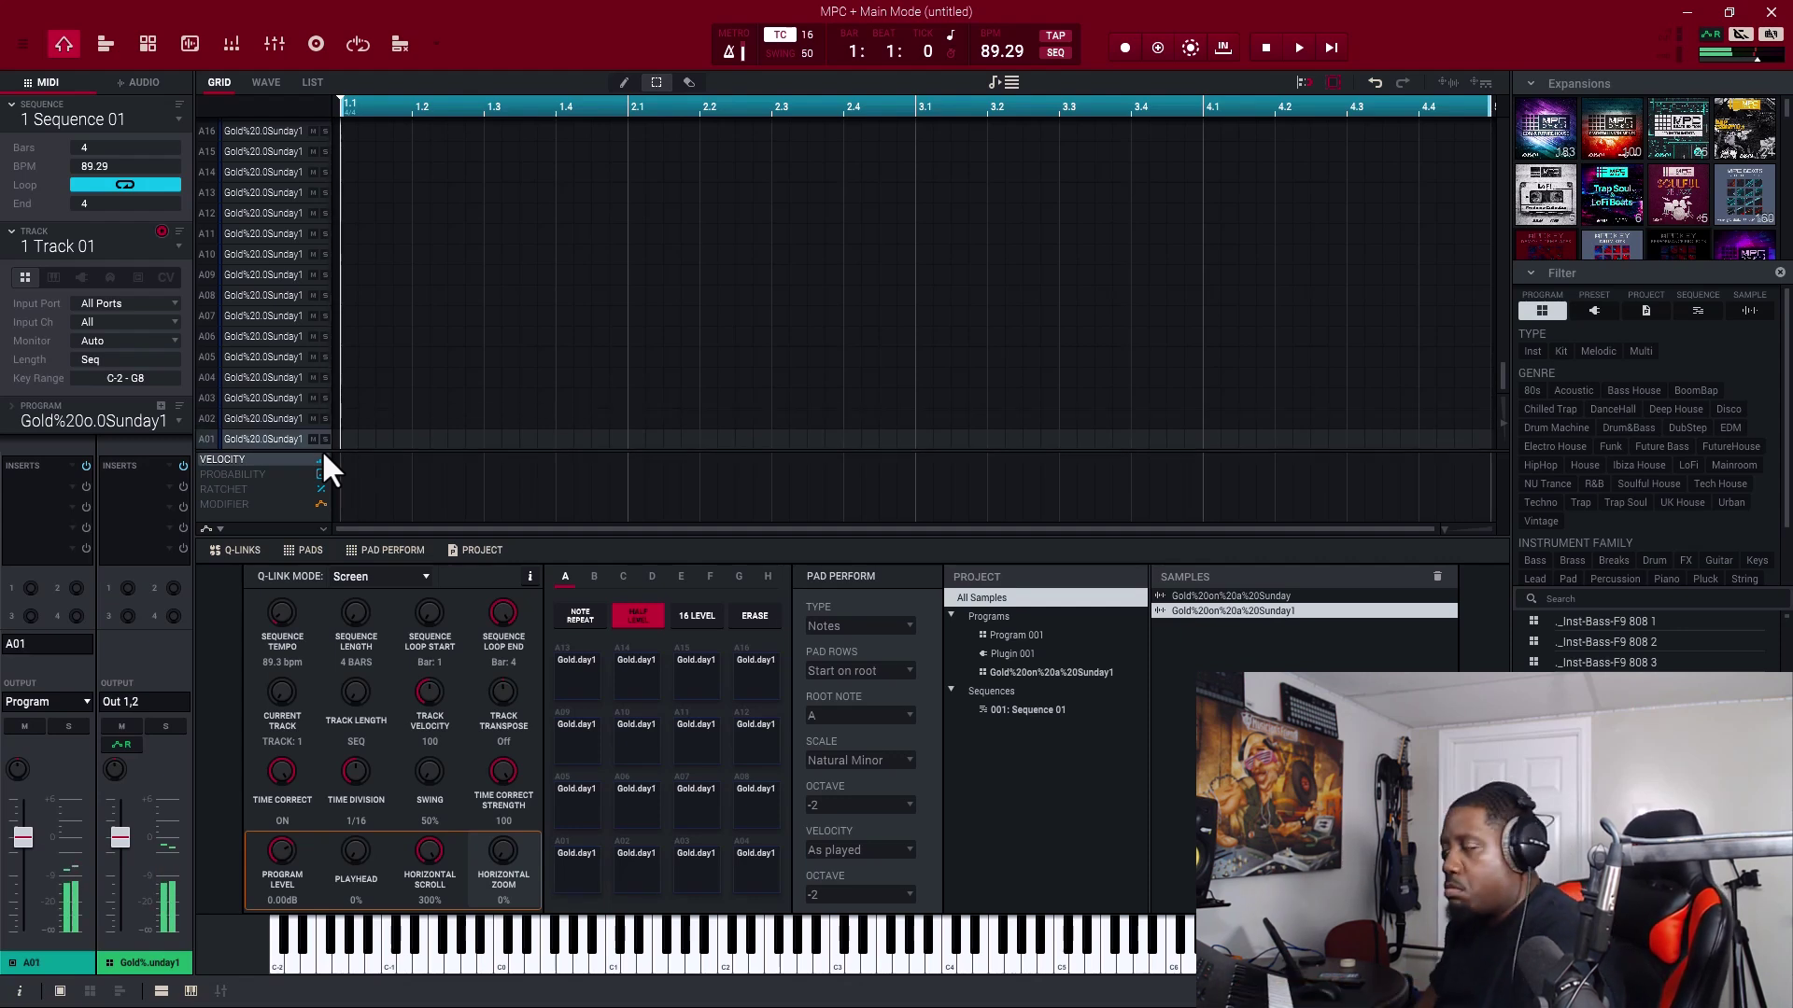
key("z")
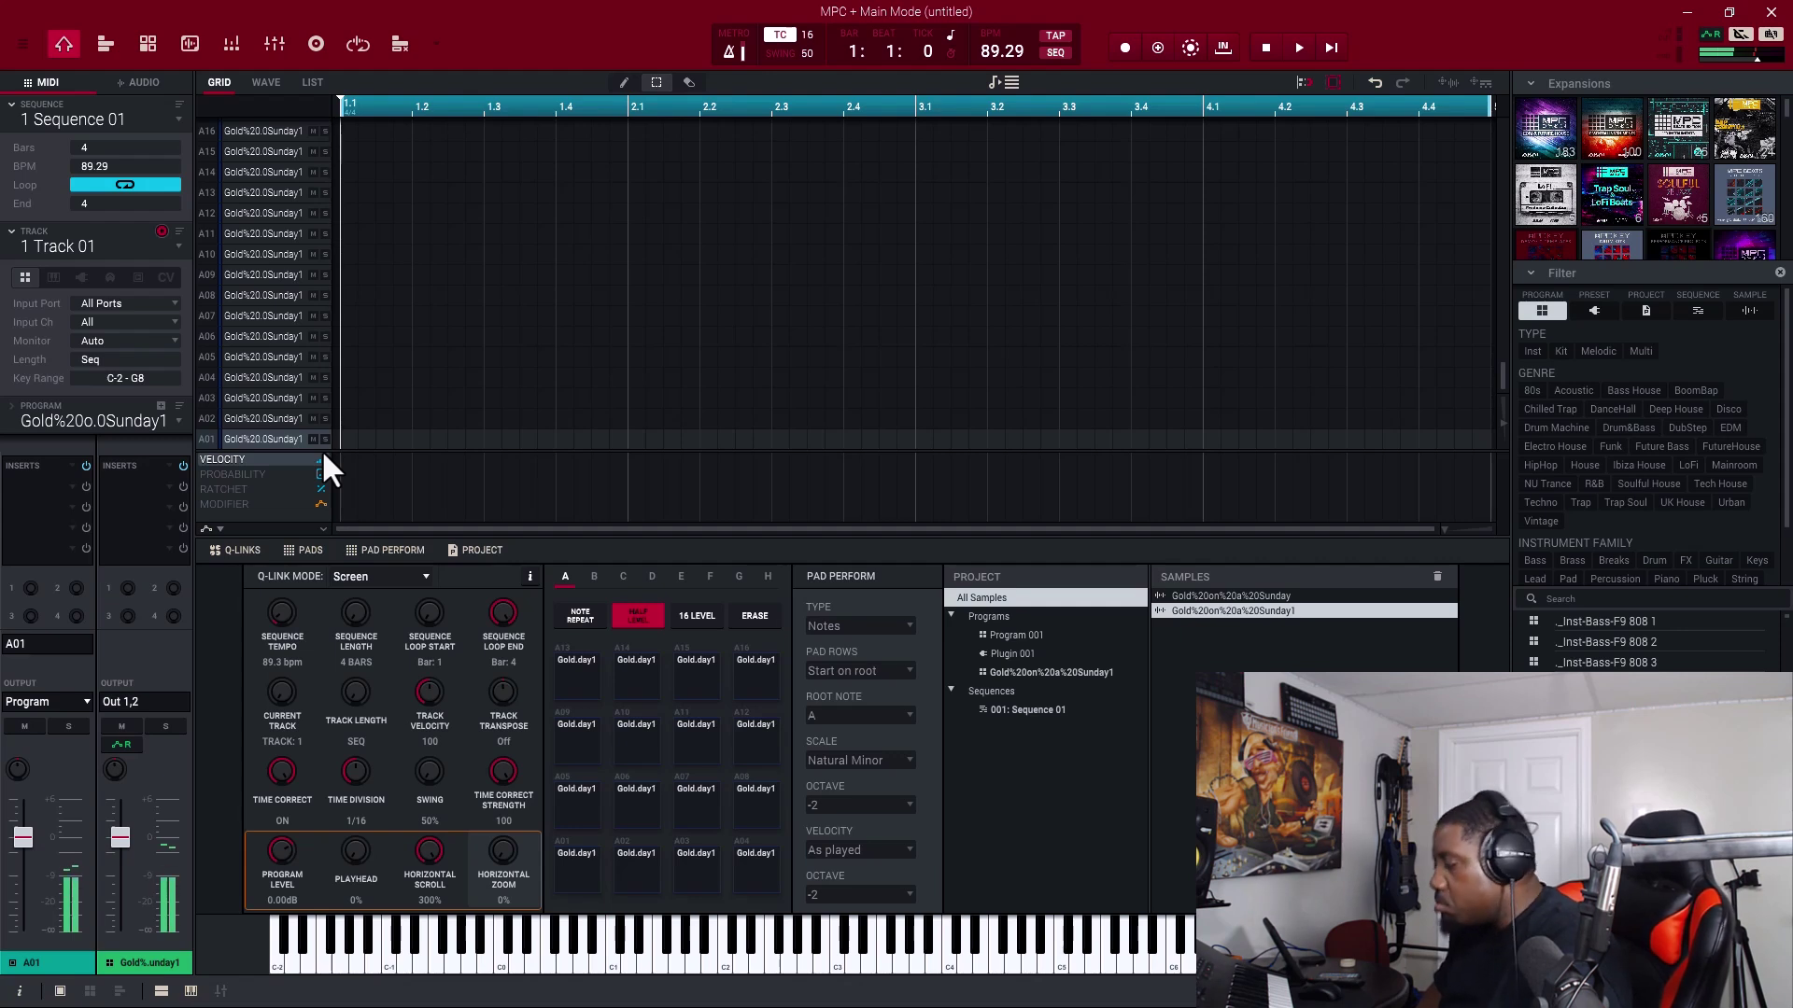
Step: Record a four-bar rhythm with the A01 chop on Track 01 and select all of its notes
key("space")
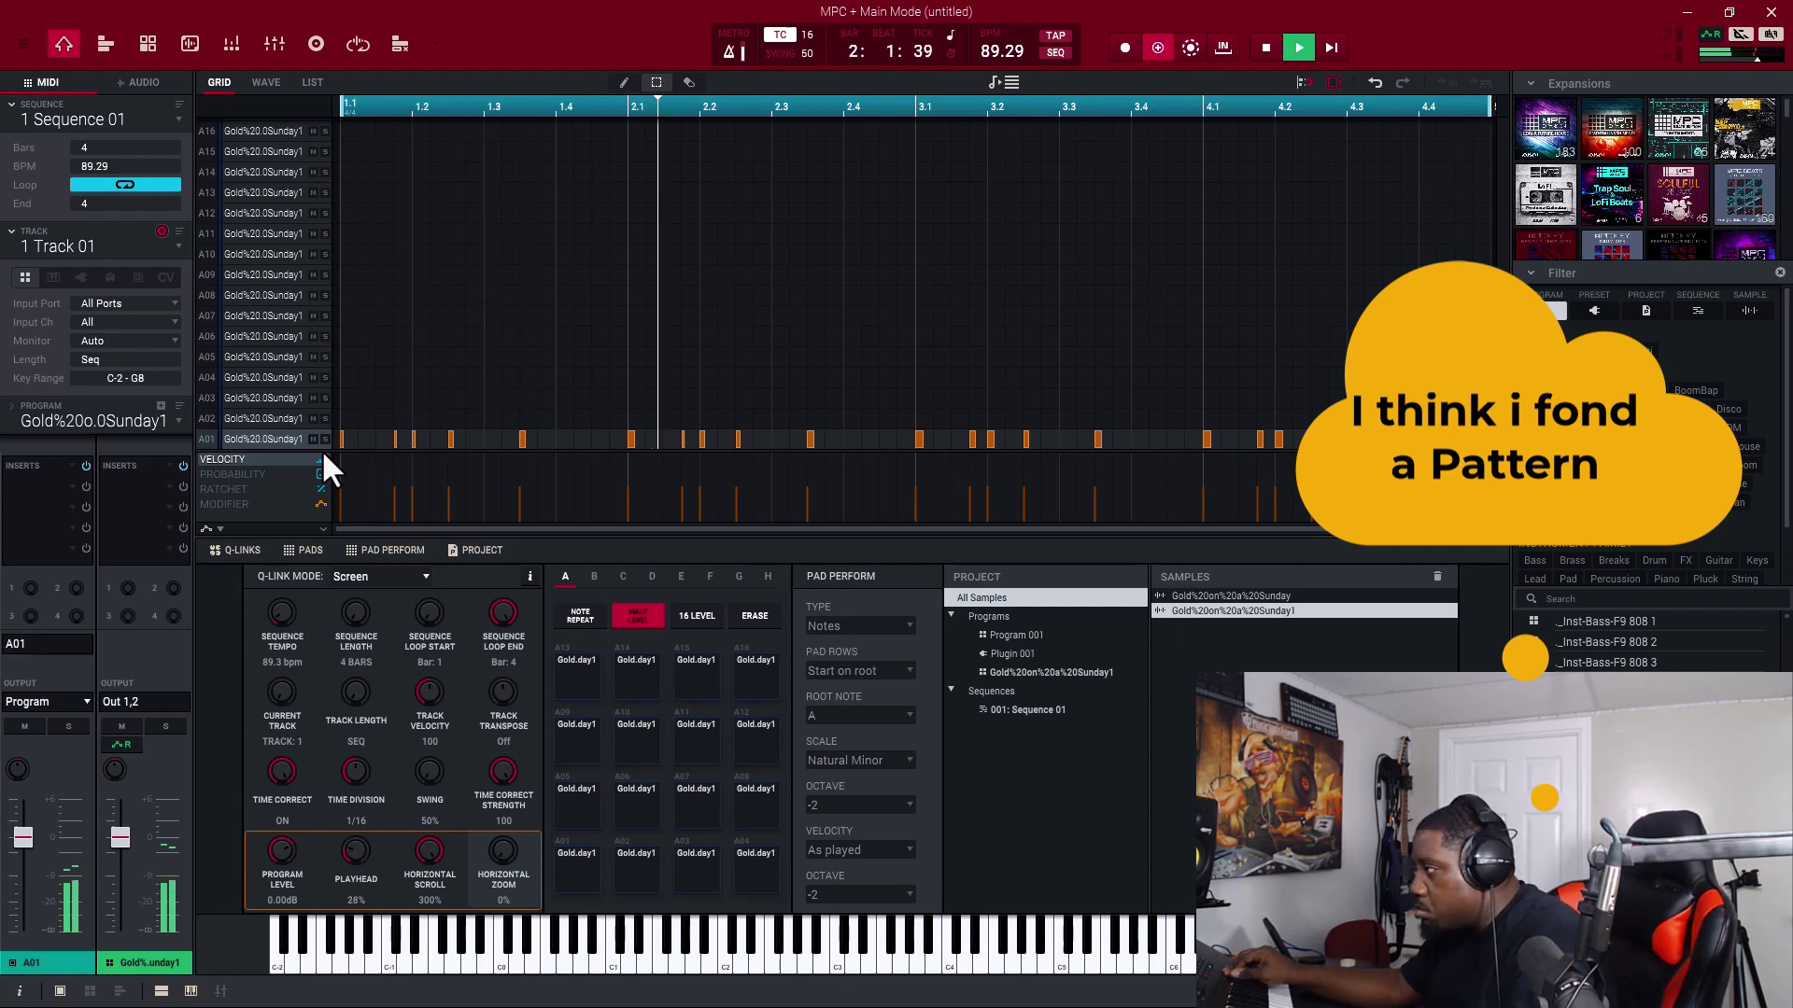
key("ctrl+a")
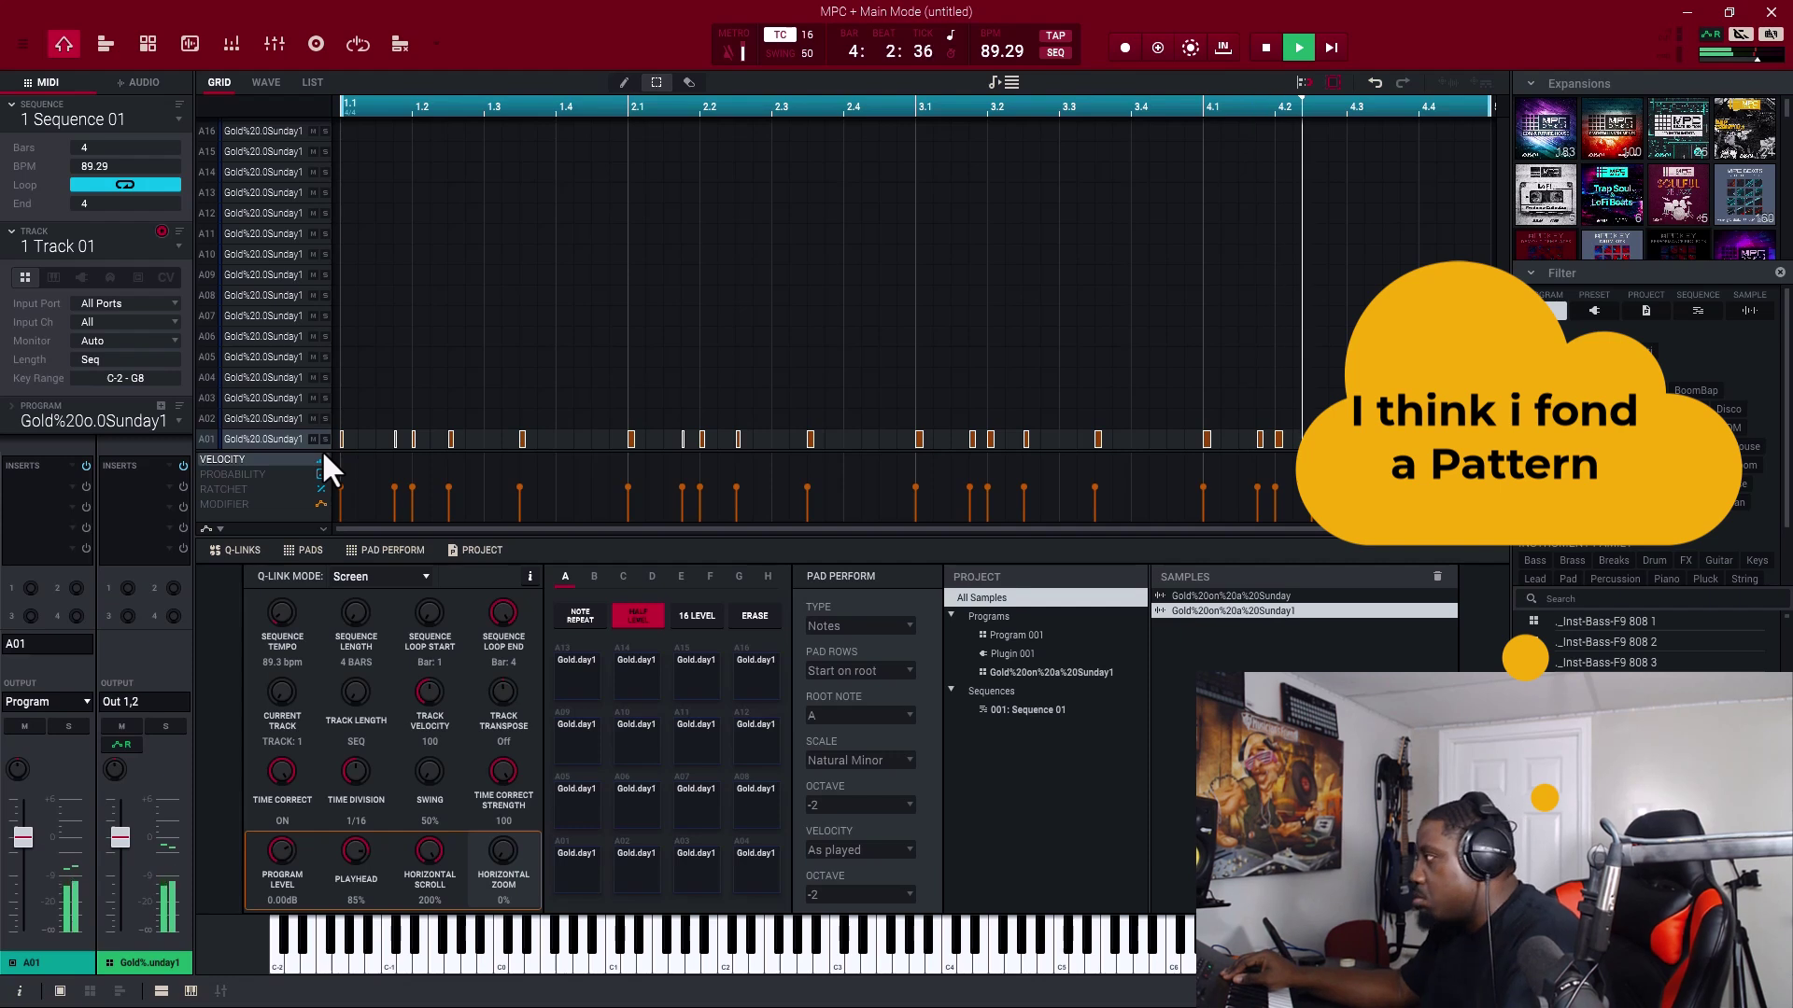
left_click(322, 450)
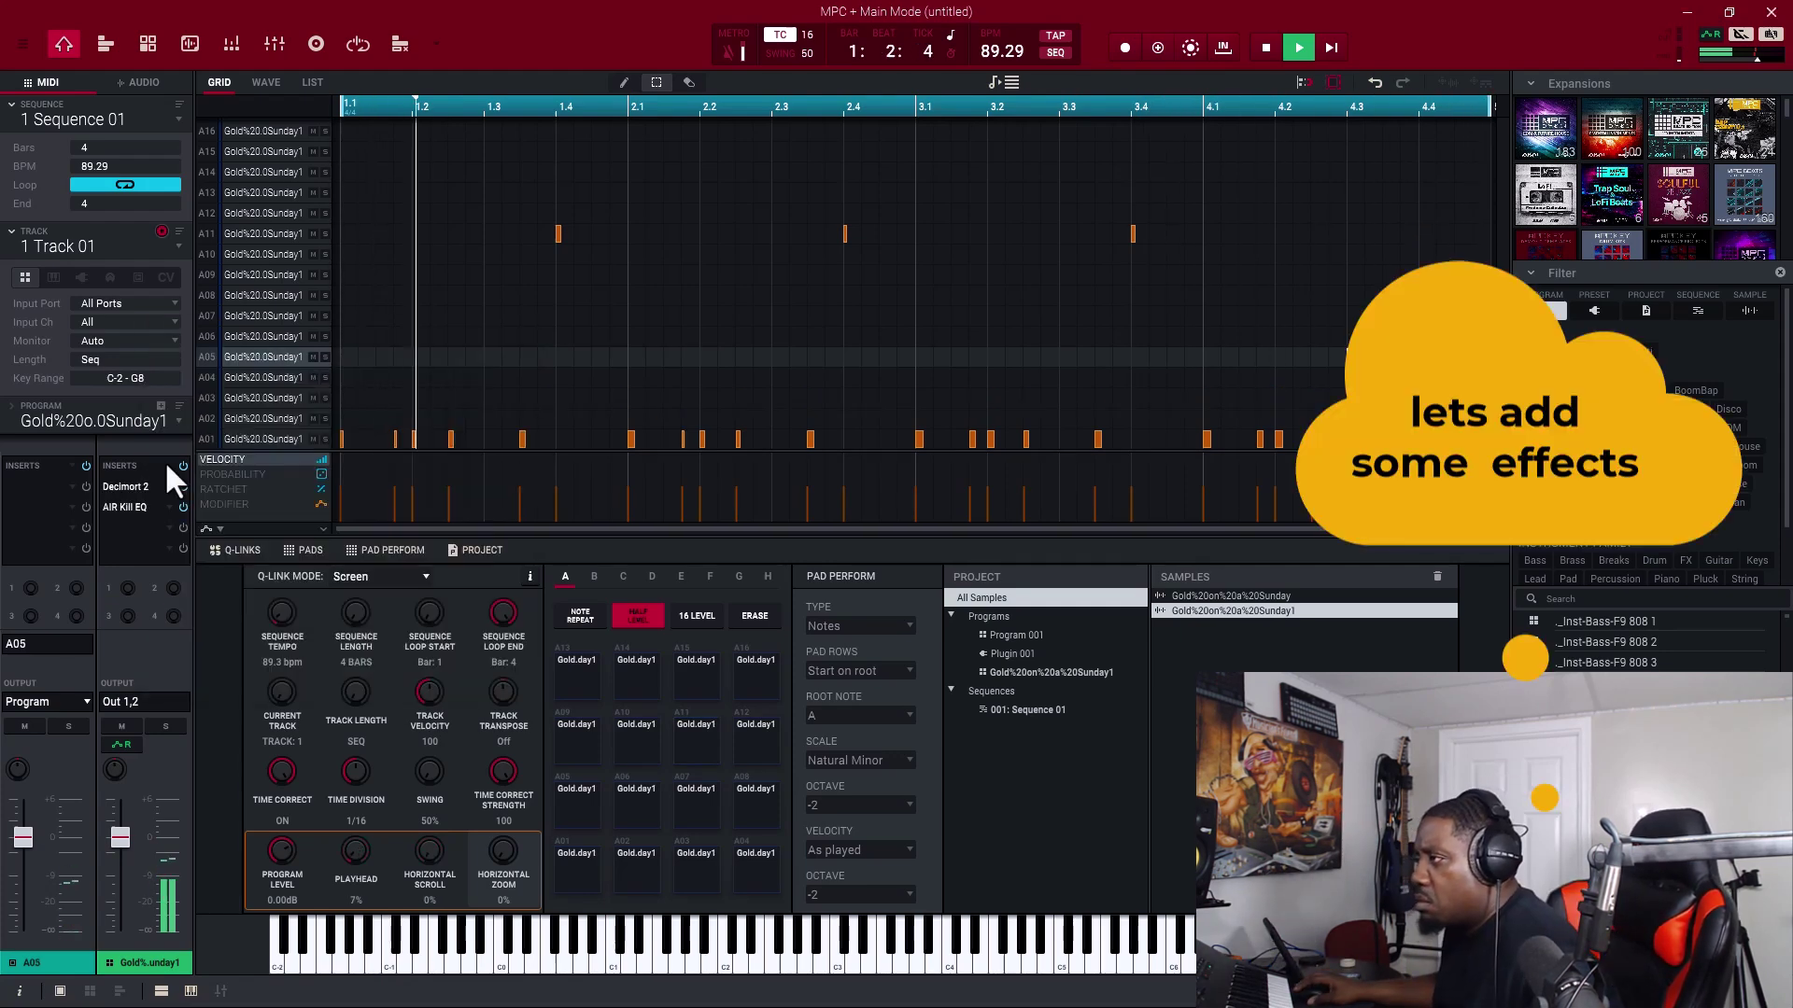
Step: Open the AIR Kill EQ insert on Track 01's program and kill only the low band, leaving mid and high on Thru
double_click(124, 507)
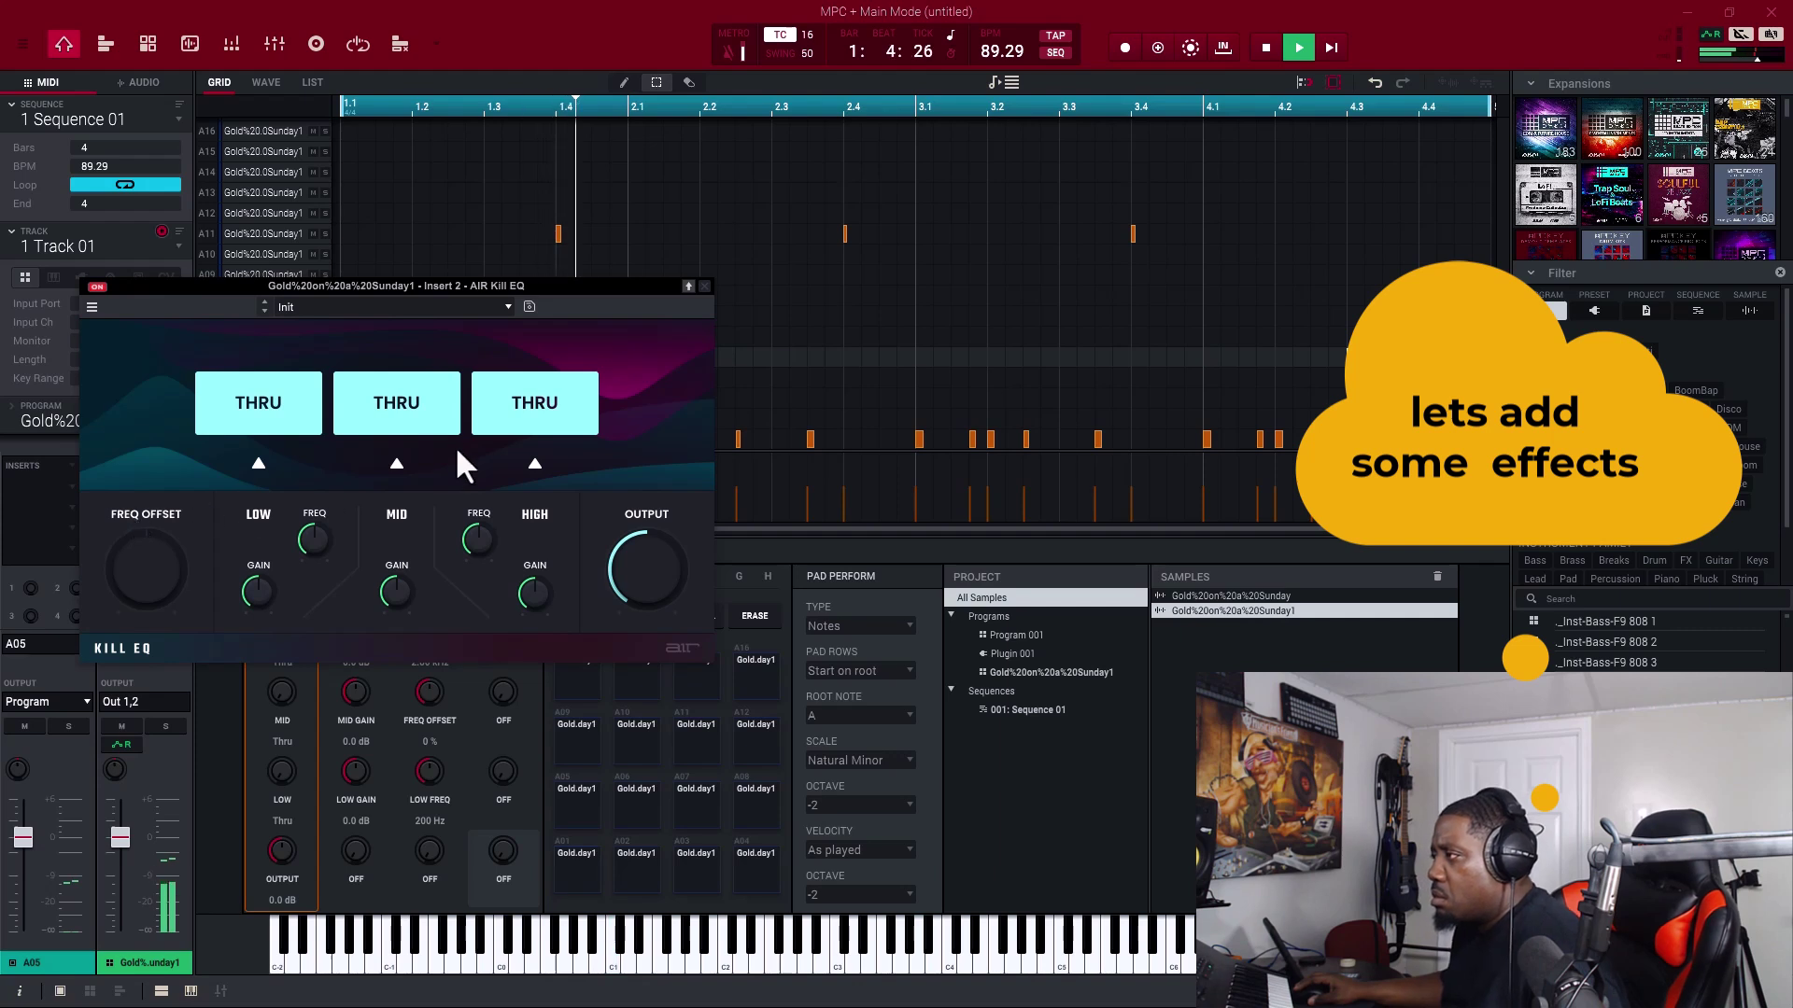
left_click(519, 407)
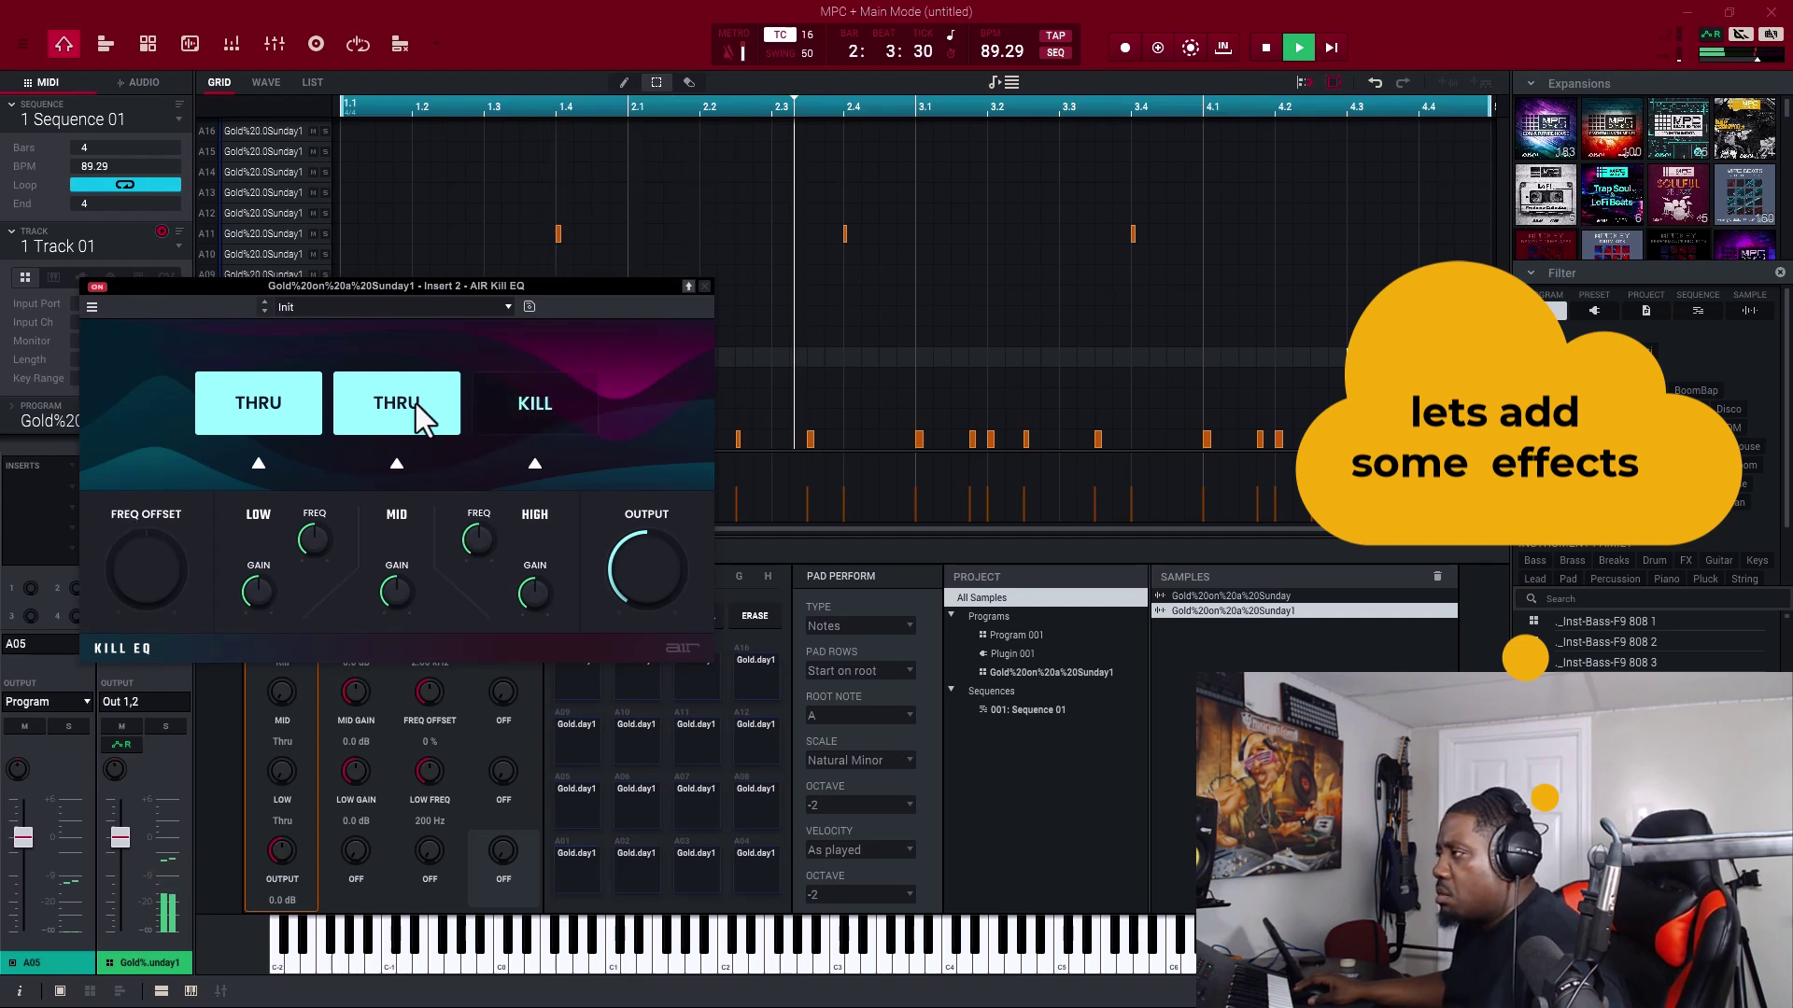
left_click(538, 409)
left_click(244, 405)
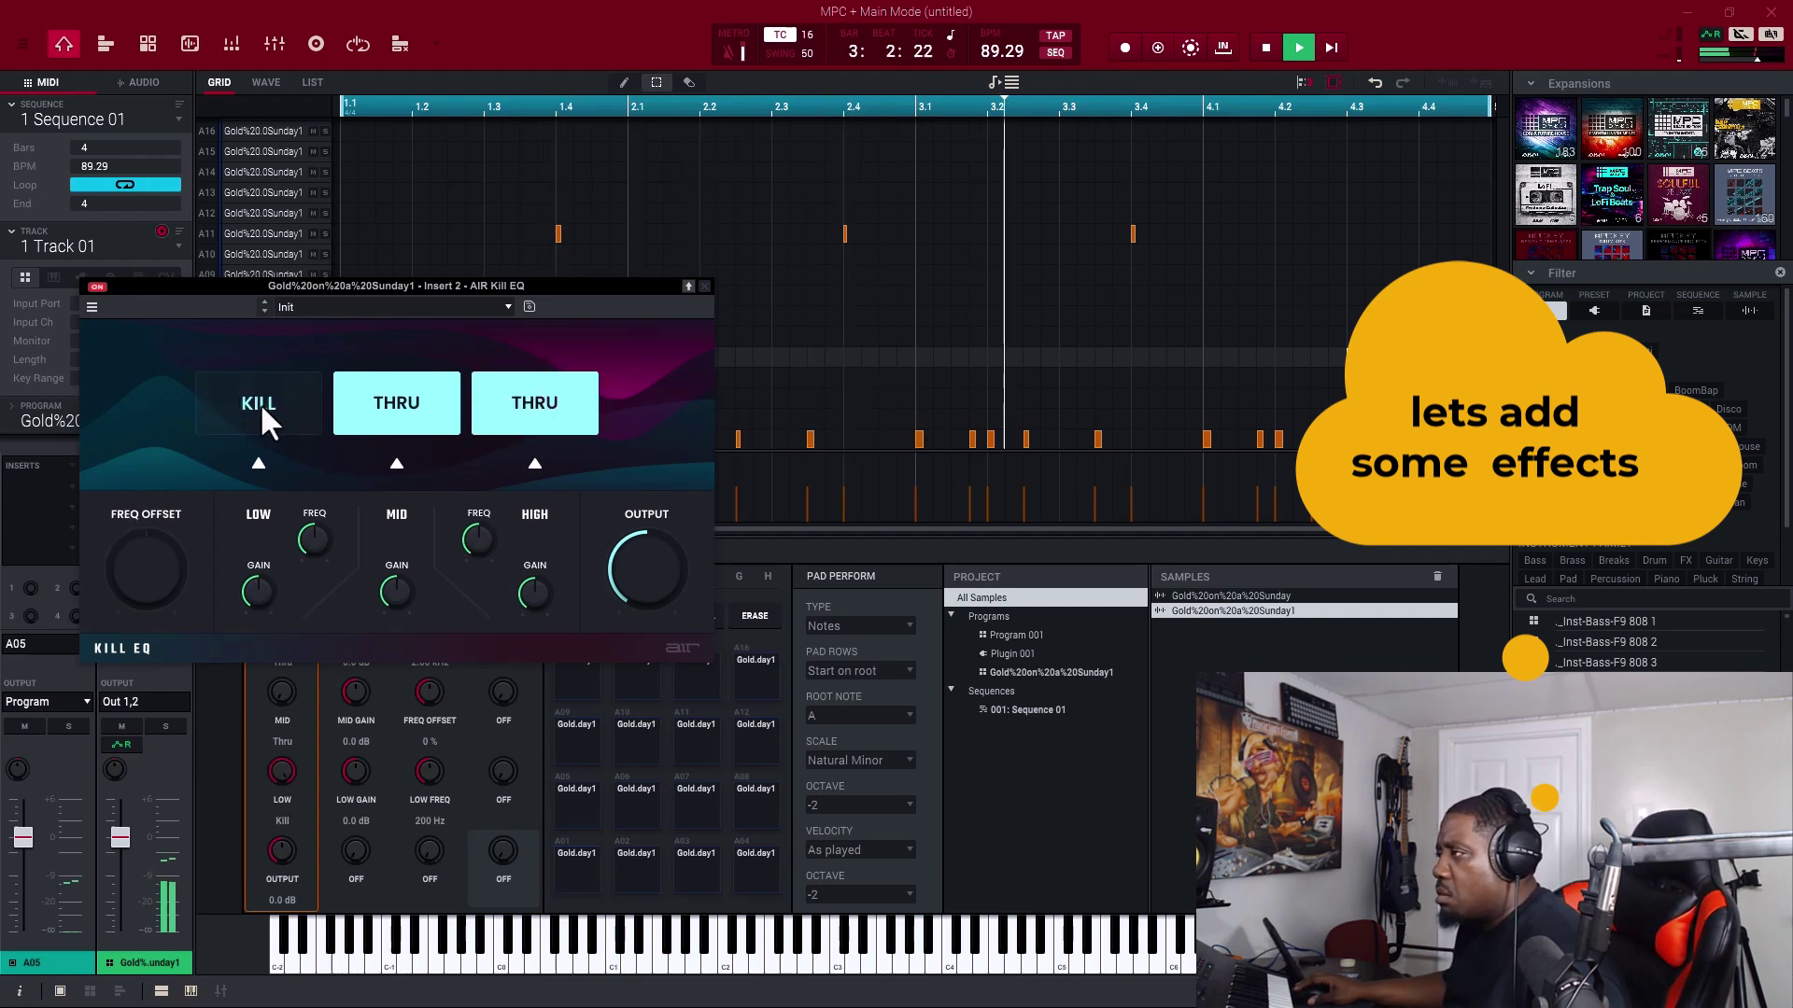
left_click(375, 393)
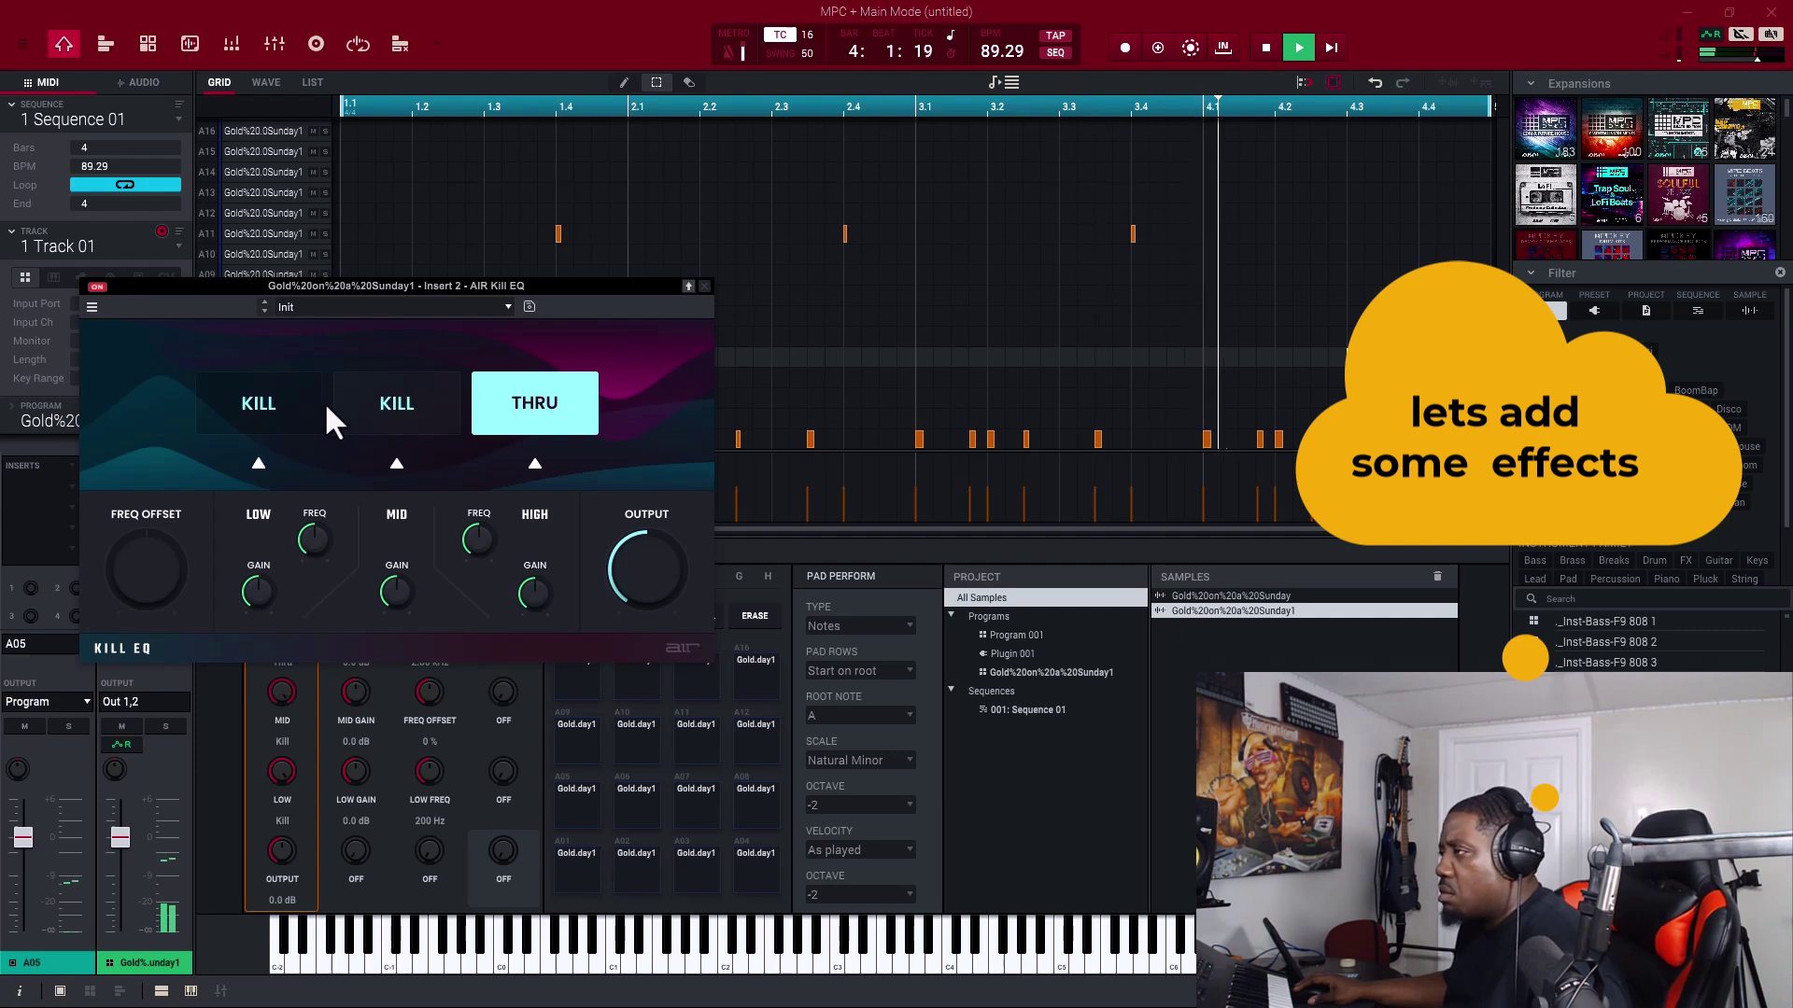
left_click(299, 406)
left_click(300, 404)
left_click(373, 397)
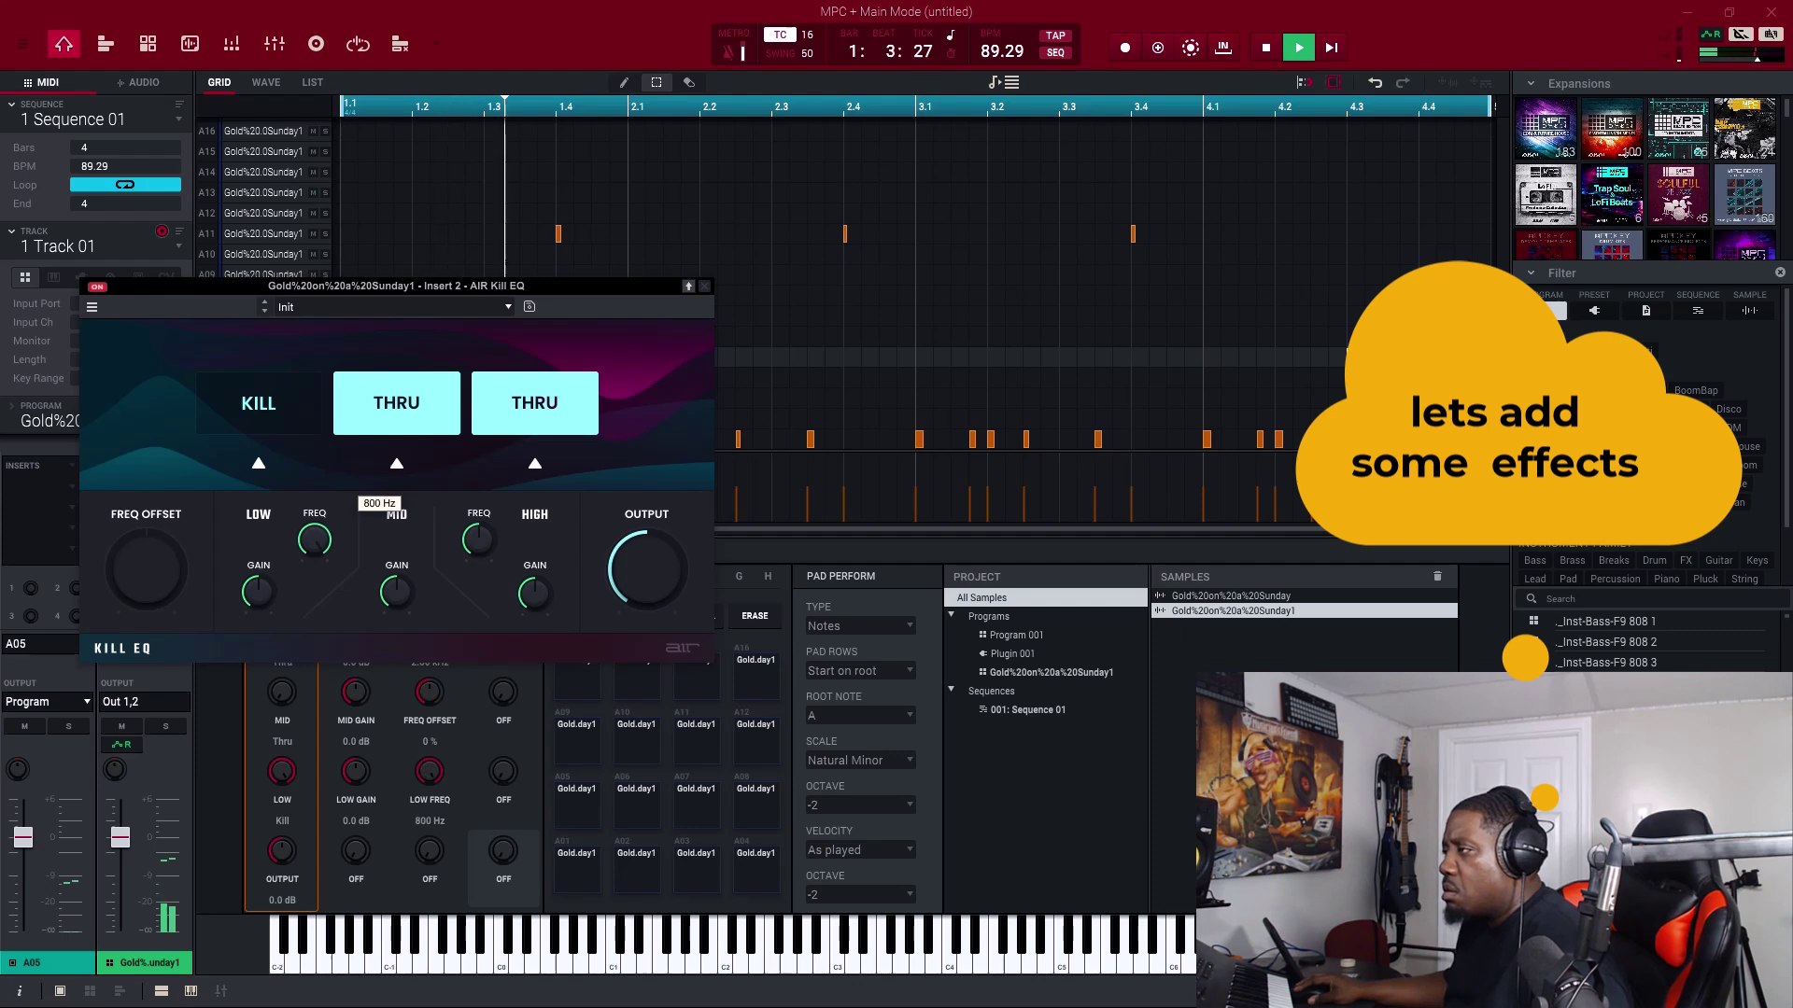
Step: Set the Kill EQ's low gain to -inf dB at 800 Hz, mid gain to +5.2 dB and high gain to about +7.7 dB
left_click_drag(269, 597, 269, 709)
left_click_drag(331, 522, 331, 514)
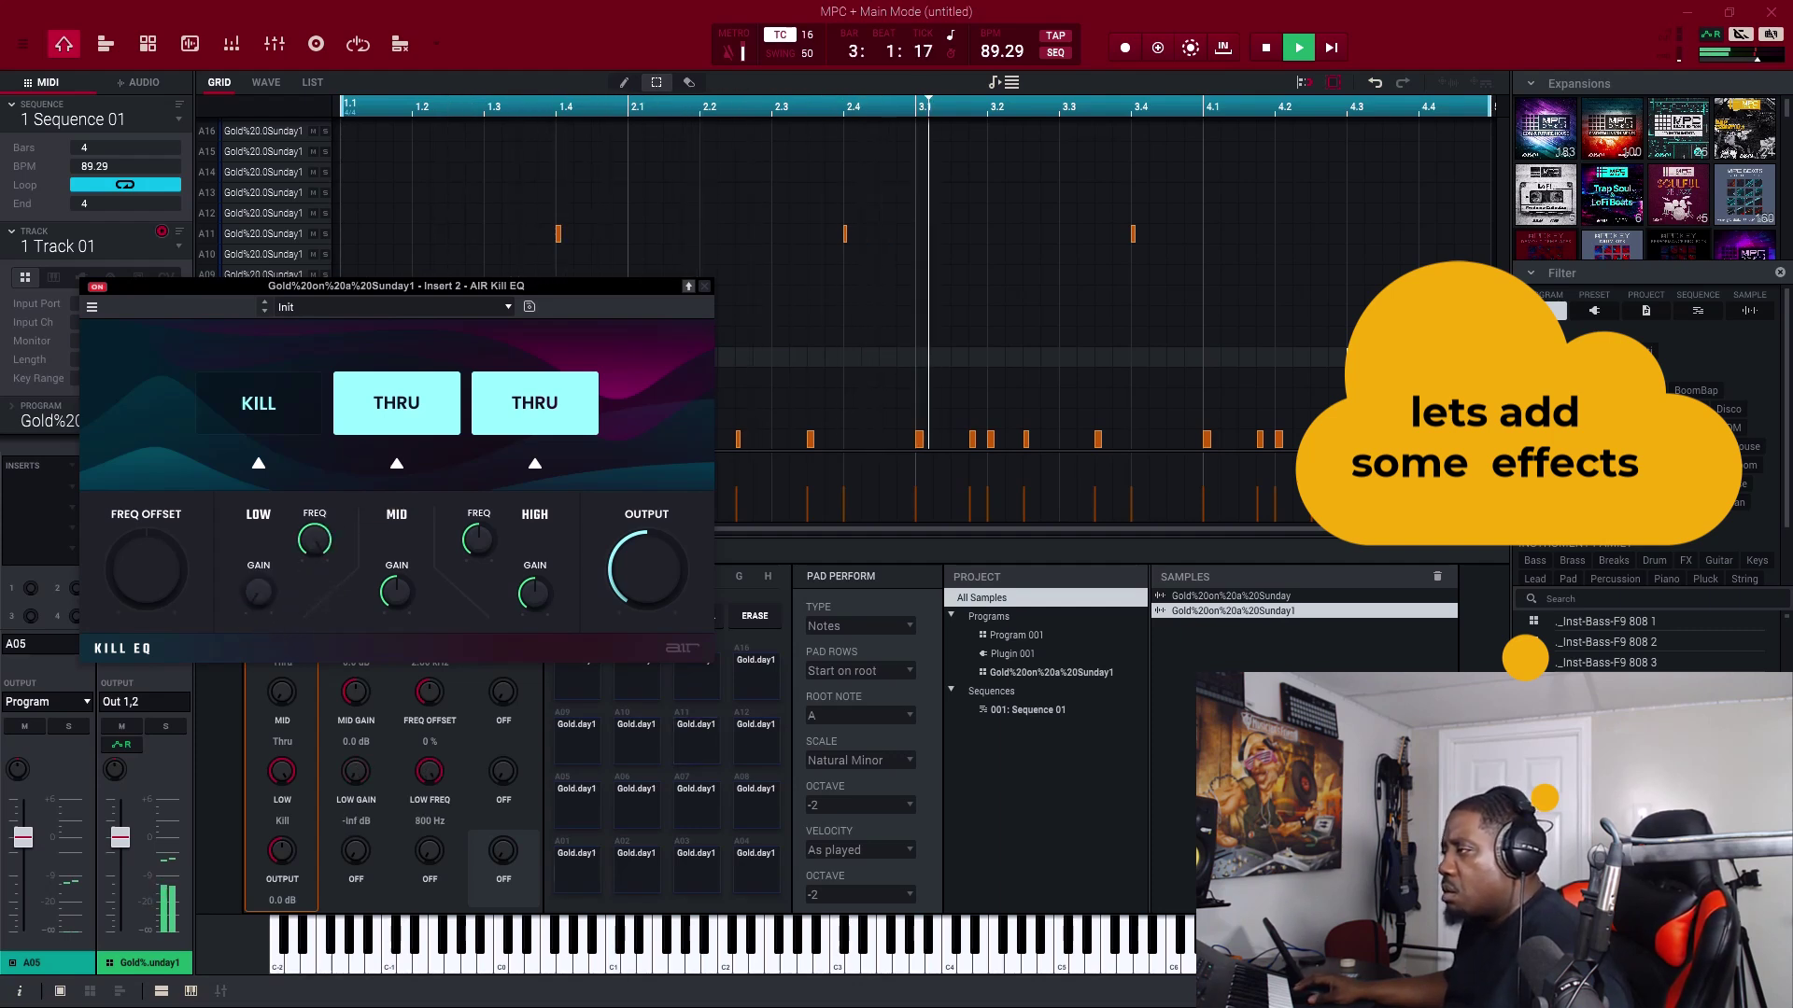
left_click_drag(394, 581, 395, 571)
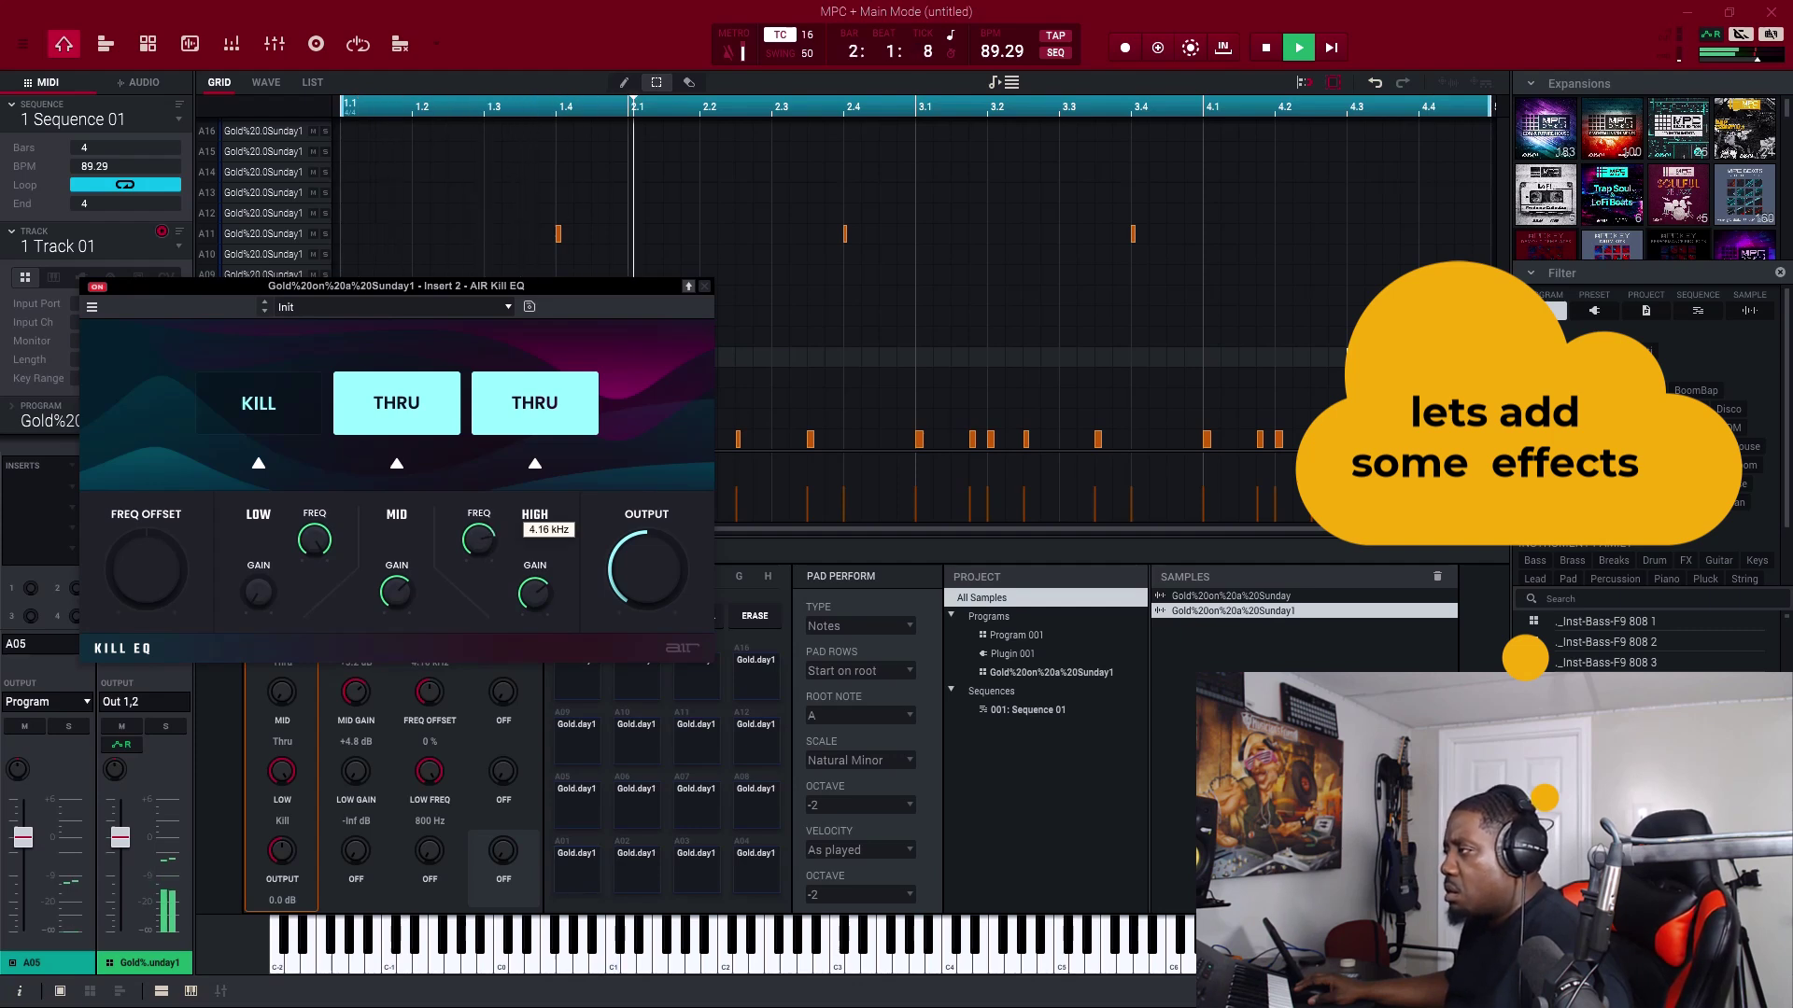
left_click_drag(507, 546, 533, 567)
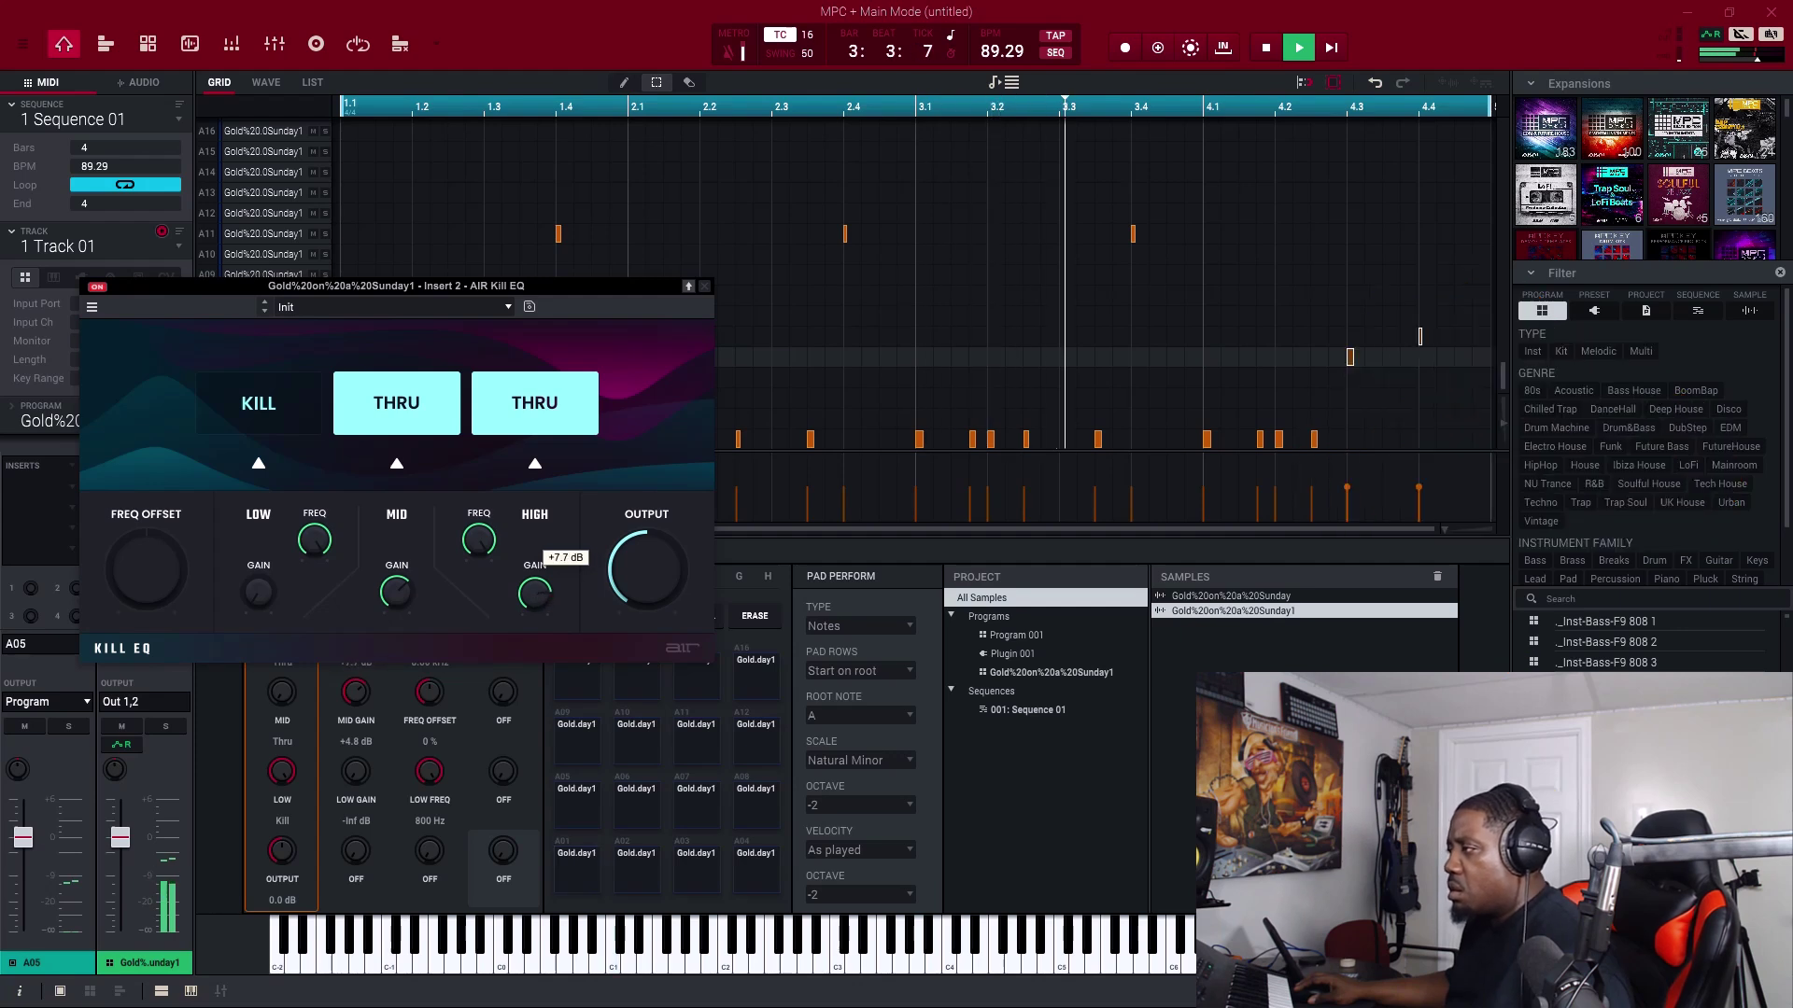
left_click_drag(396, 591, 395, 606)
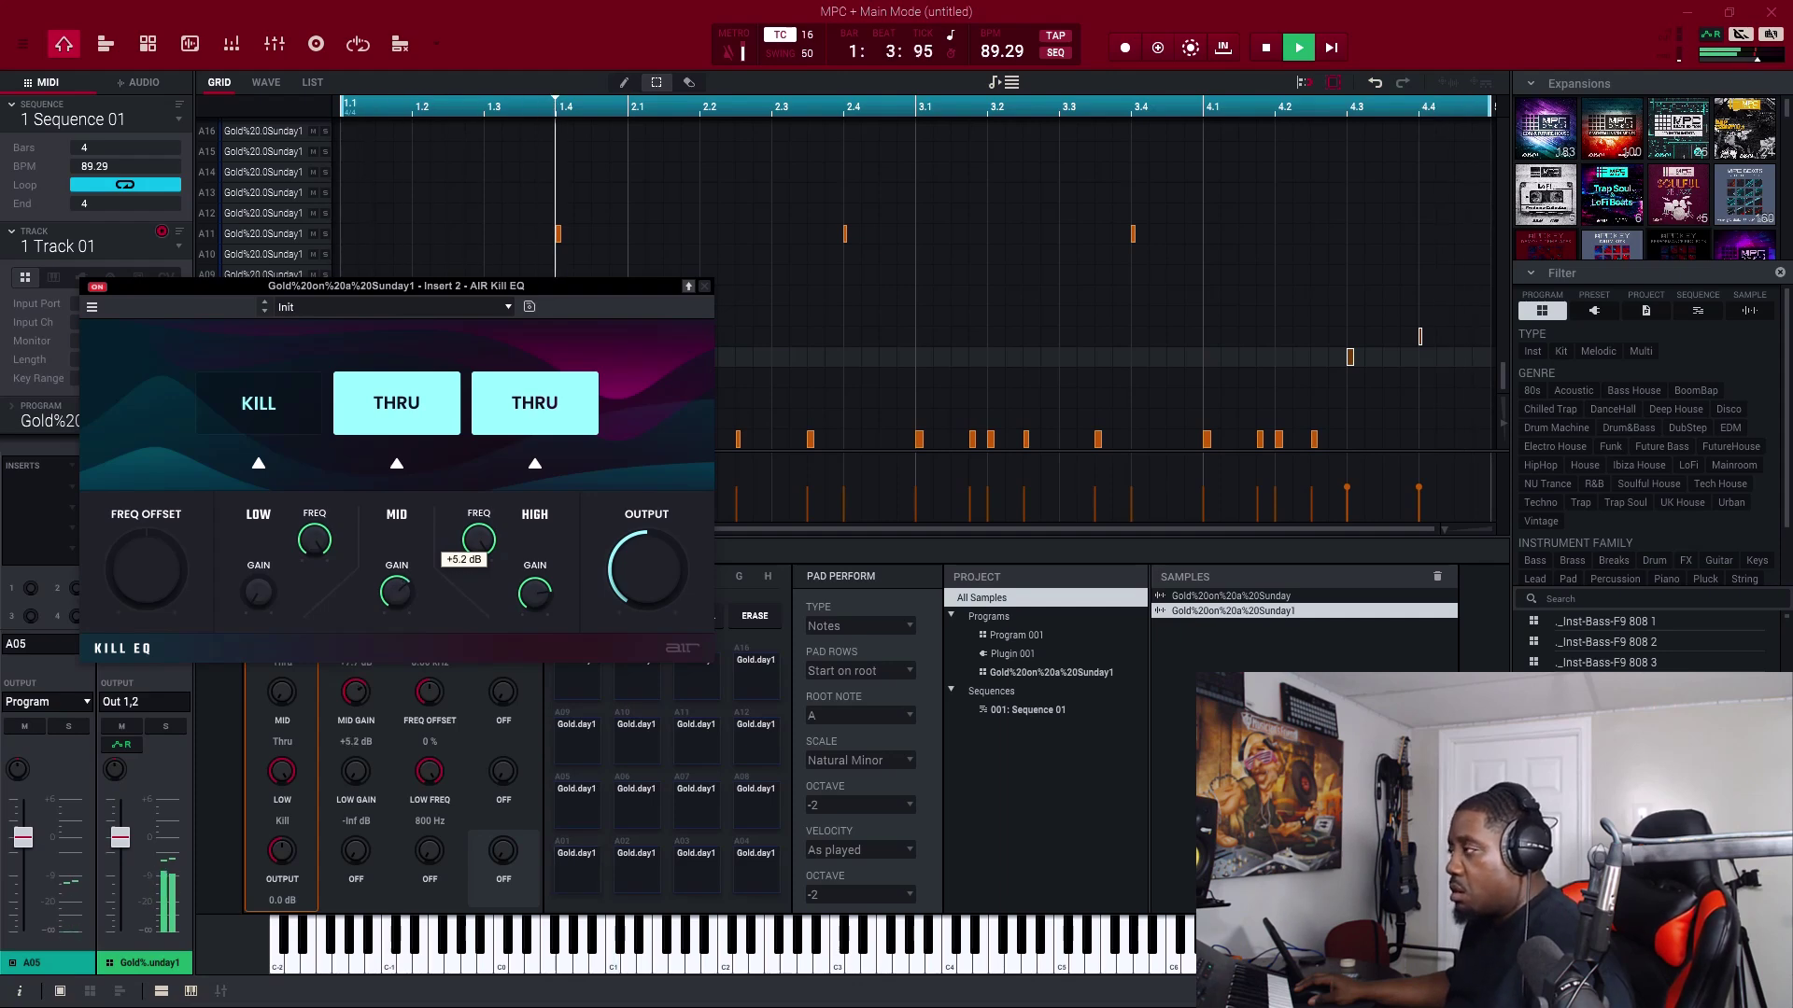
left_click(705, 285)
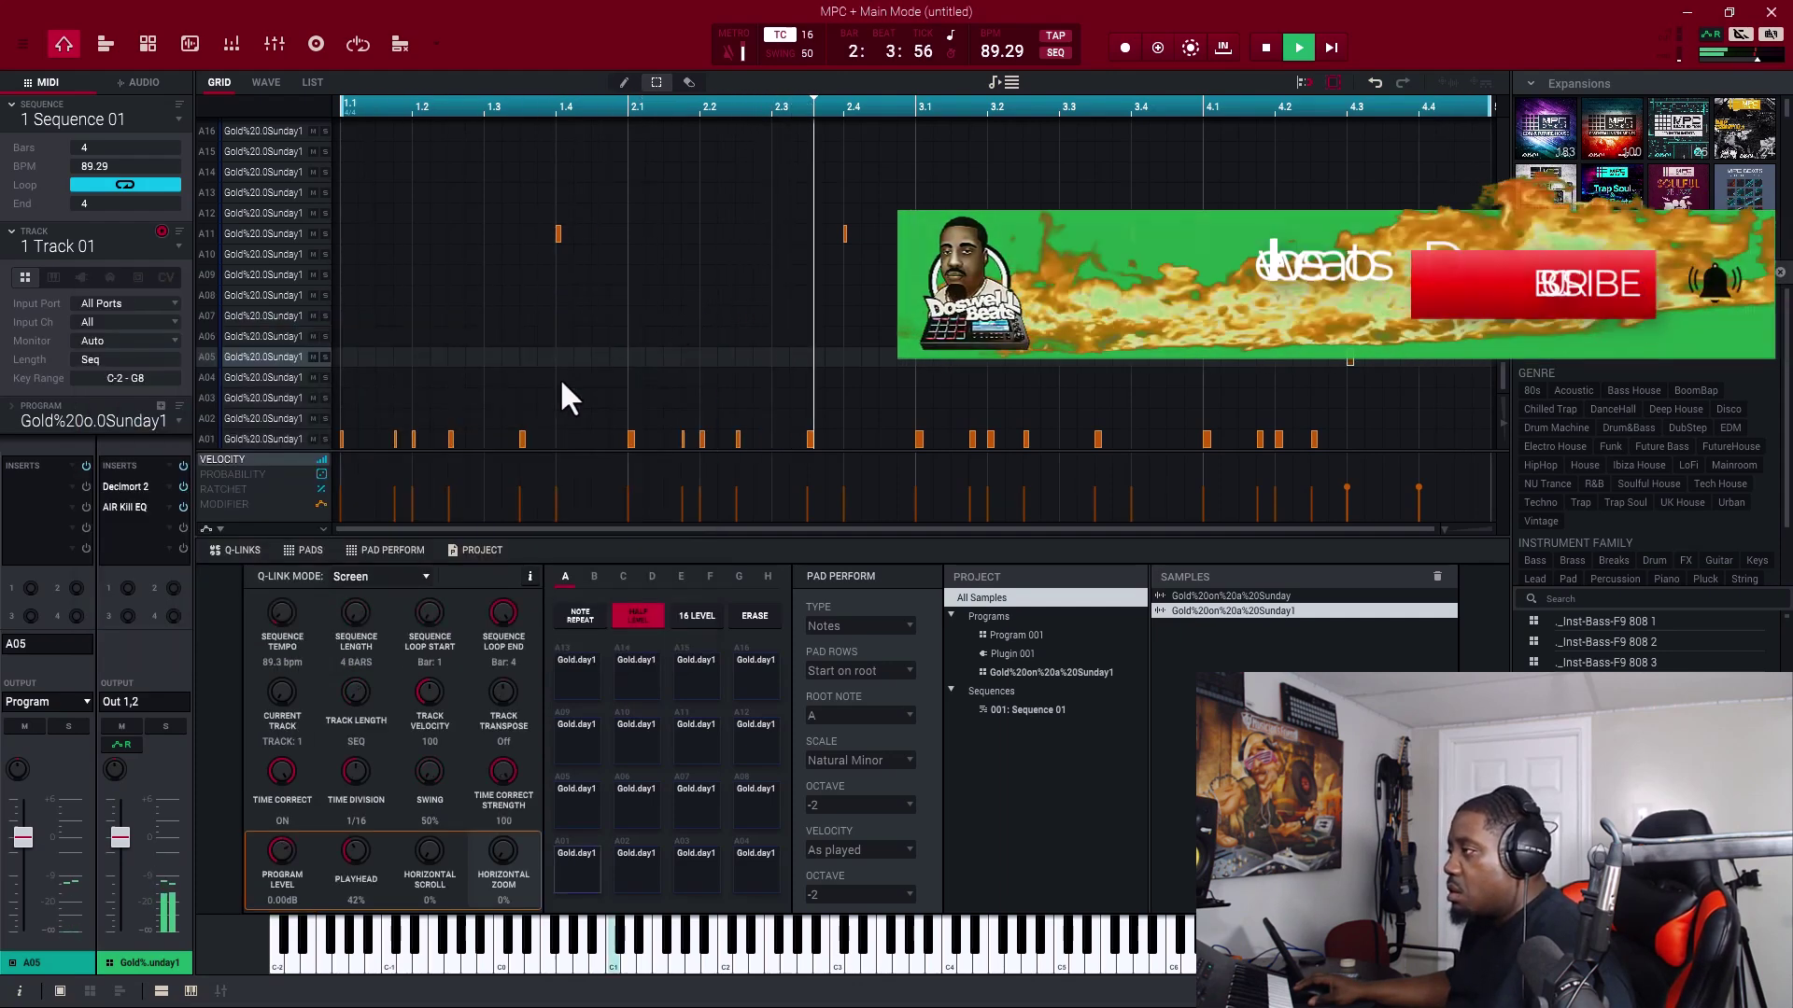
Step: Review the AIR Kill EQ settings and toggle the Decimort 2 insert to compare the sound
double_click(132, 505)
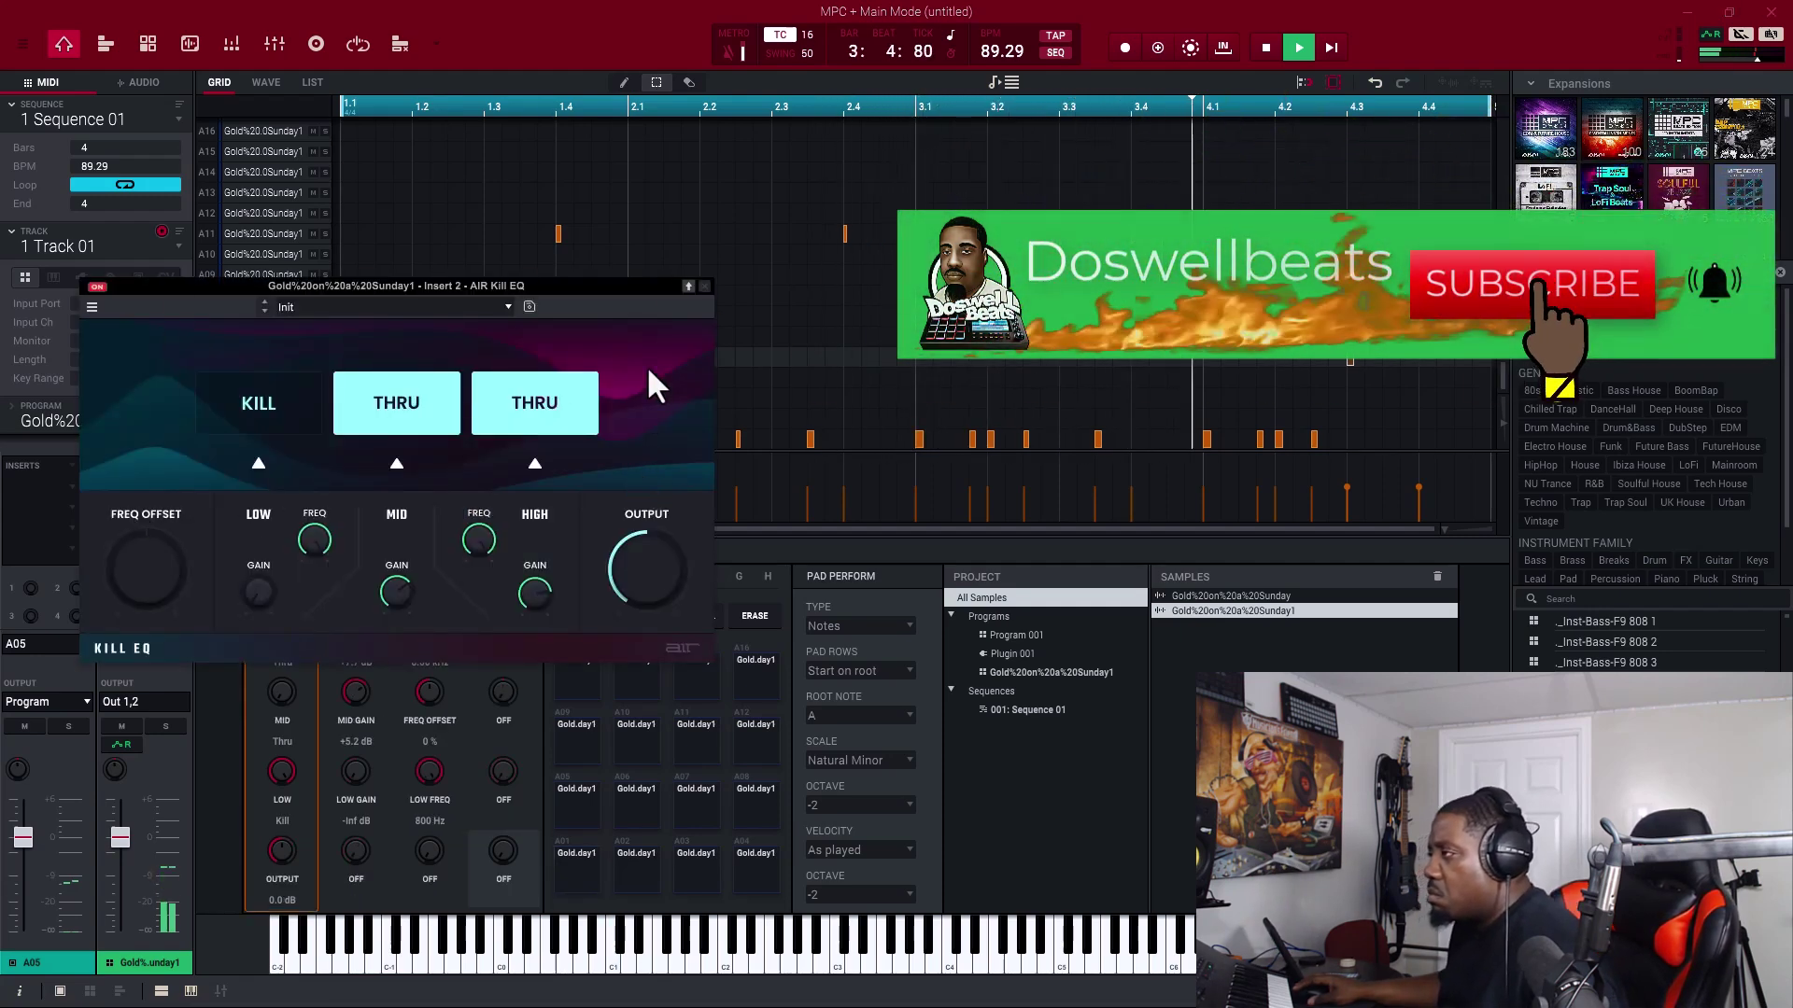
left_click(705, 286)
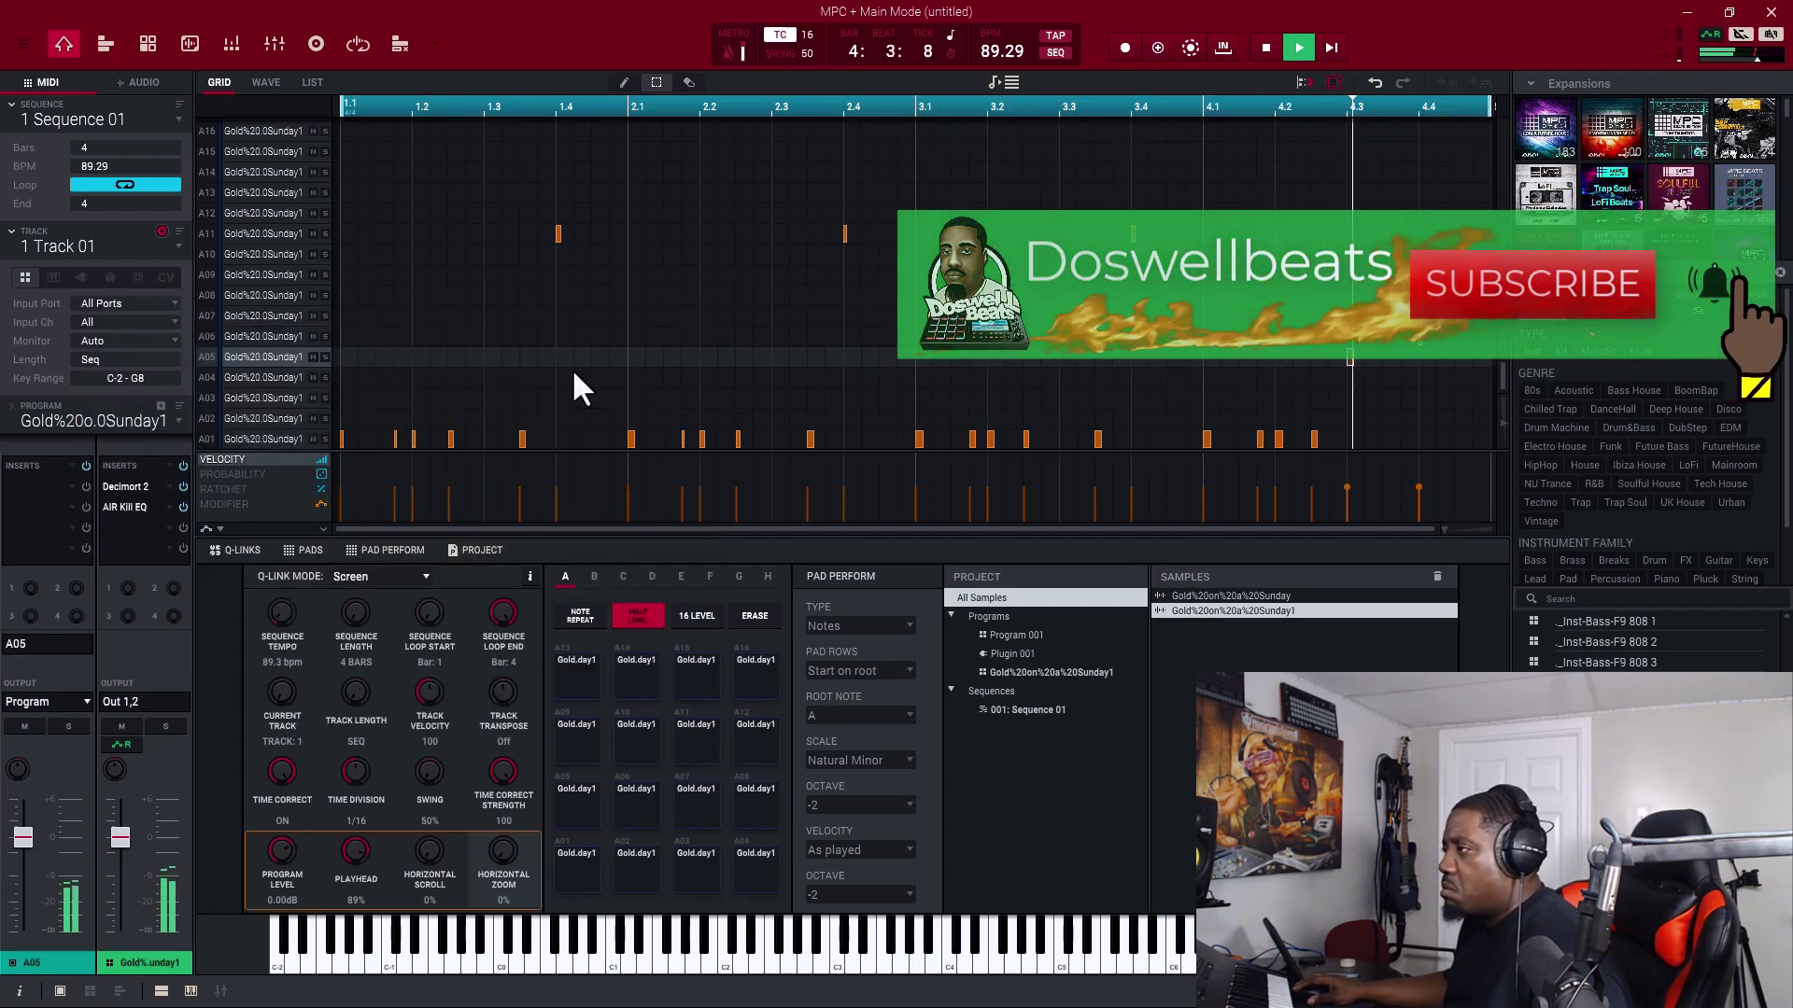
left_click(183, 487)
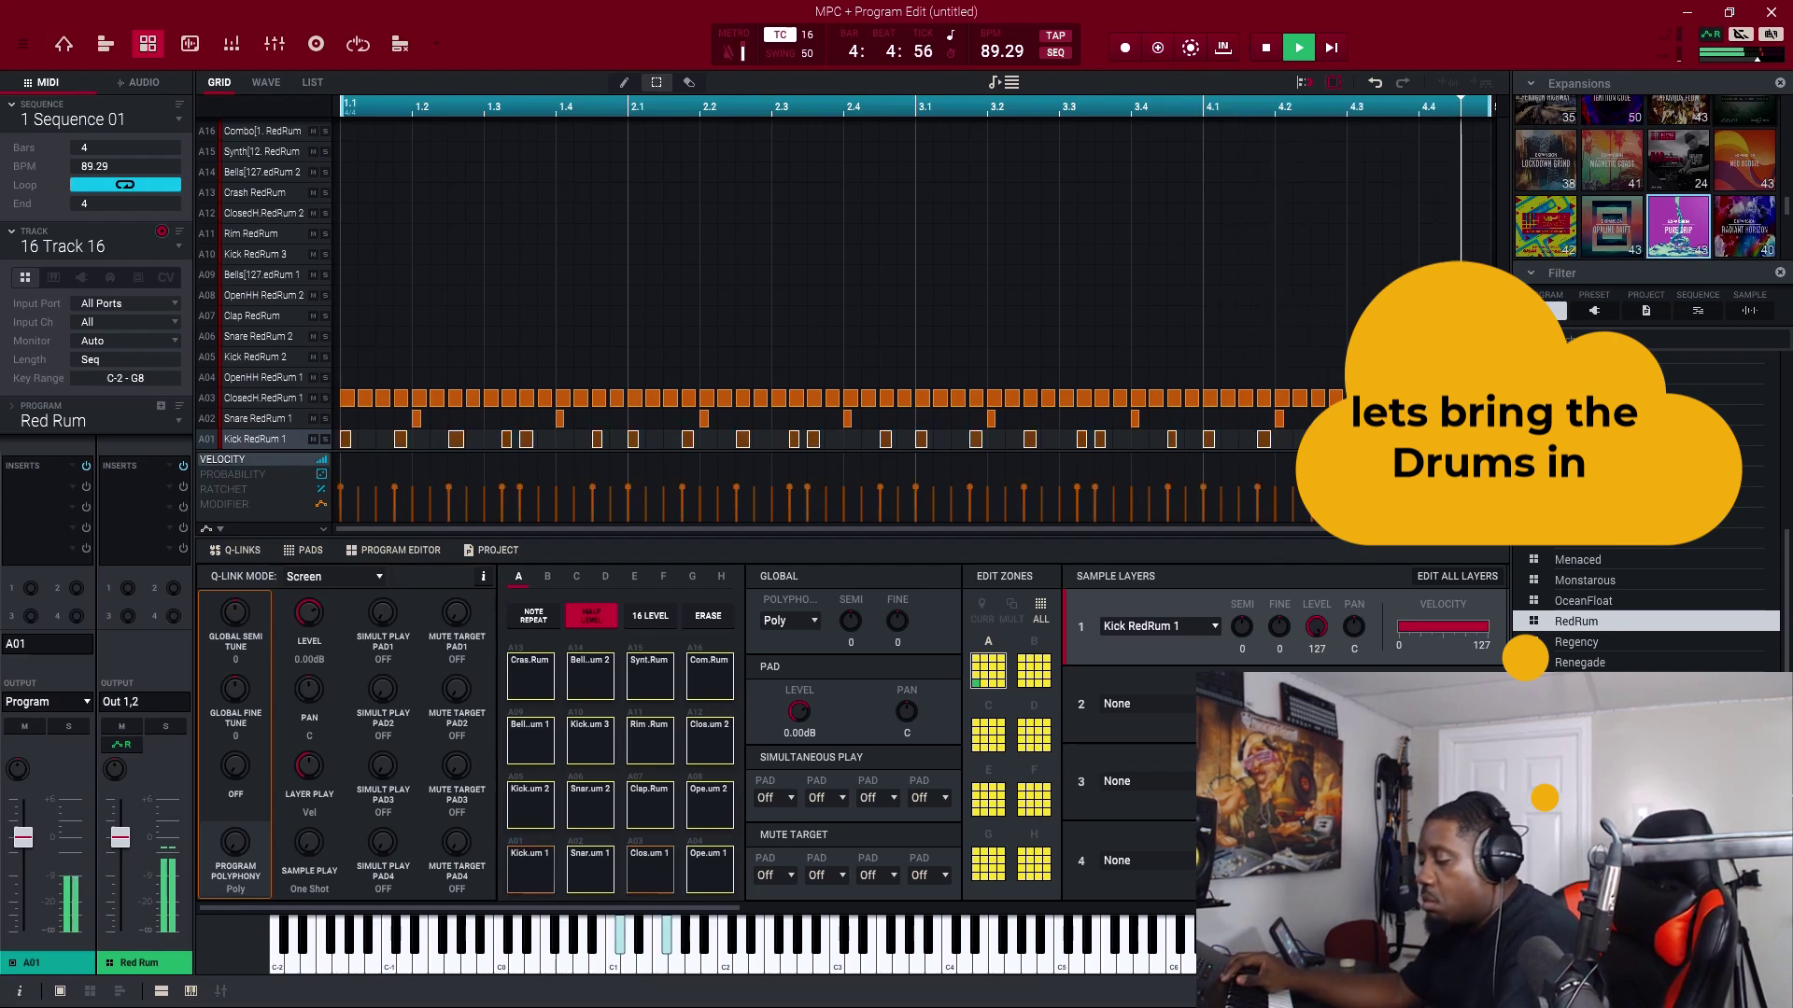
Step: Overdub Clap RedRum and Snare RedRum 2 hits onto the Track 16 drum pattern
left_click(258, 337)
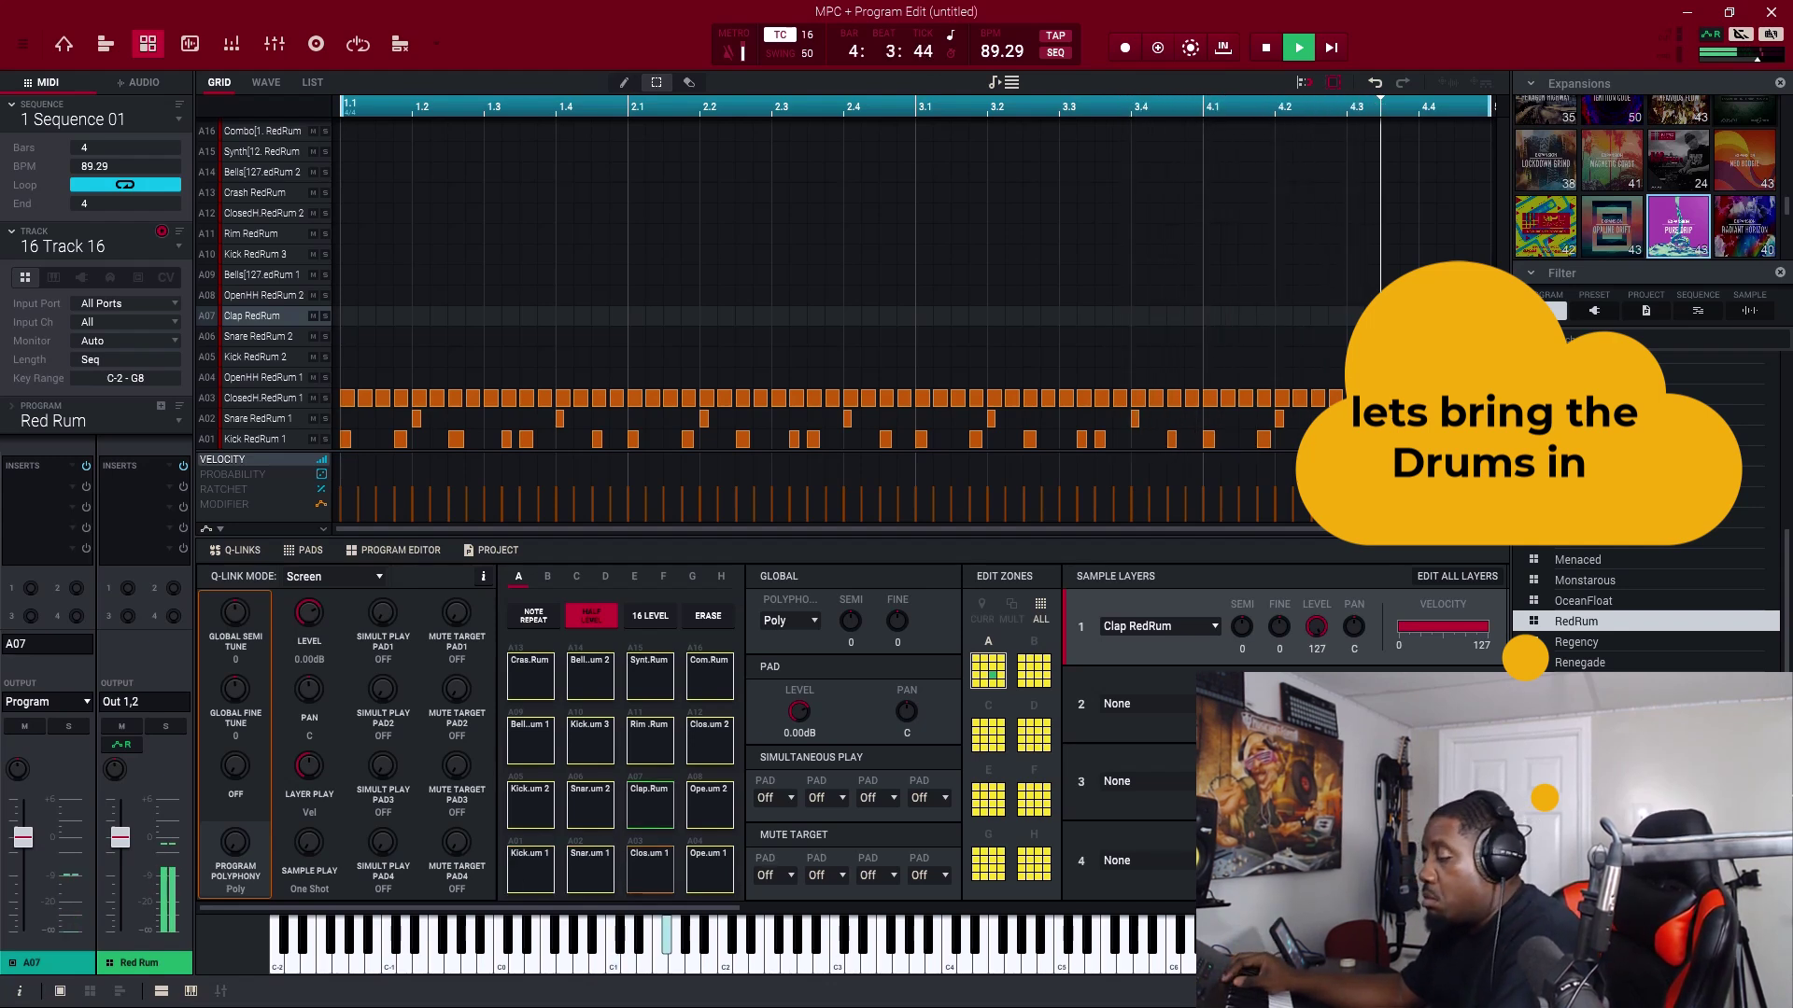
key("shift+r")
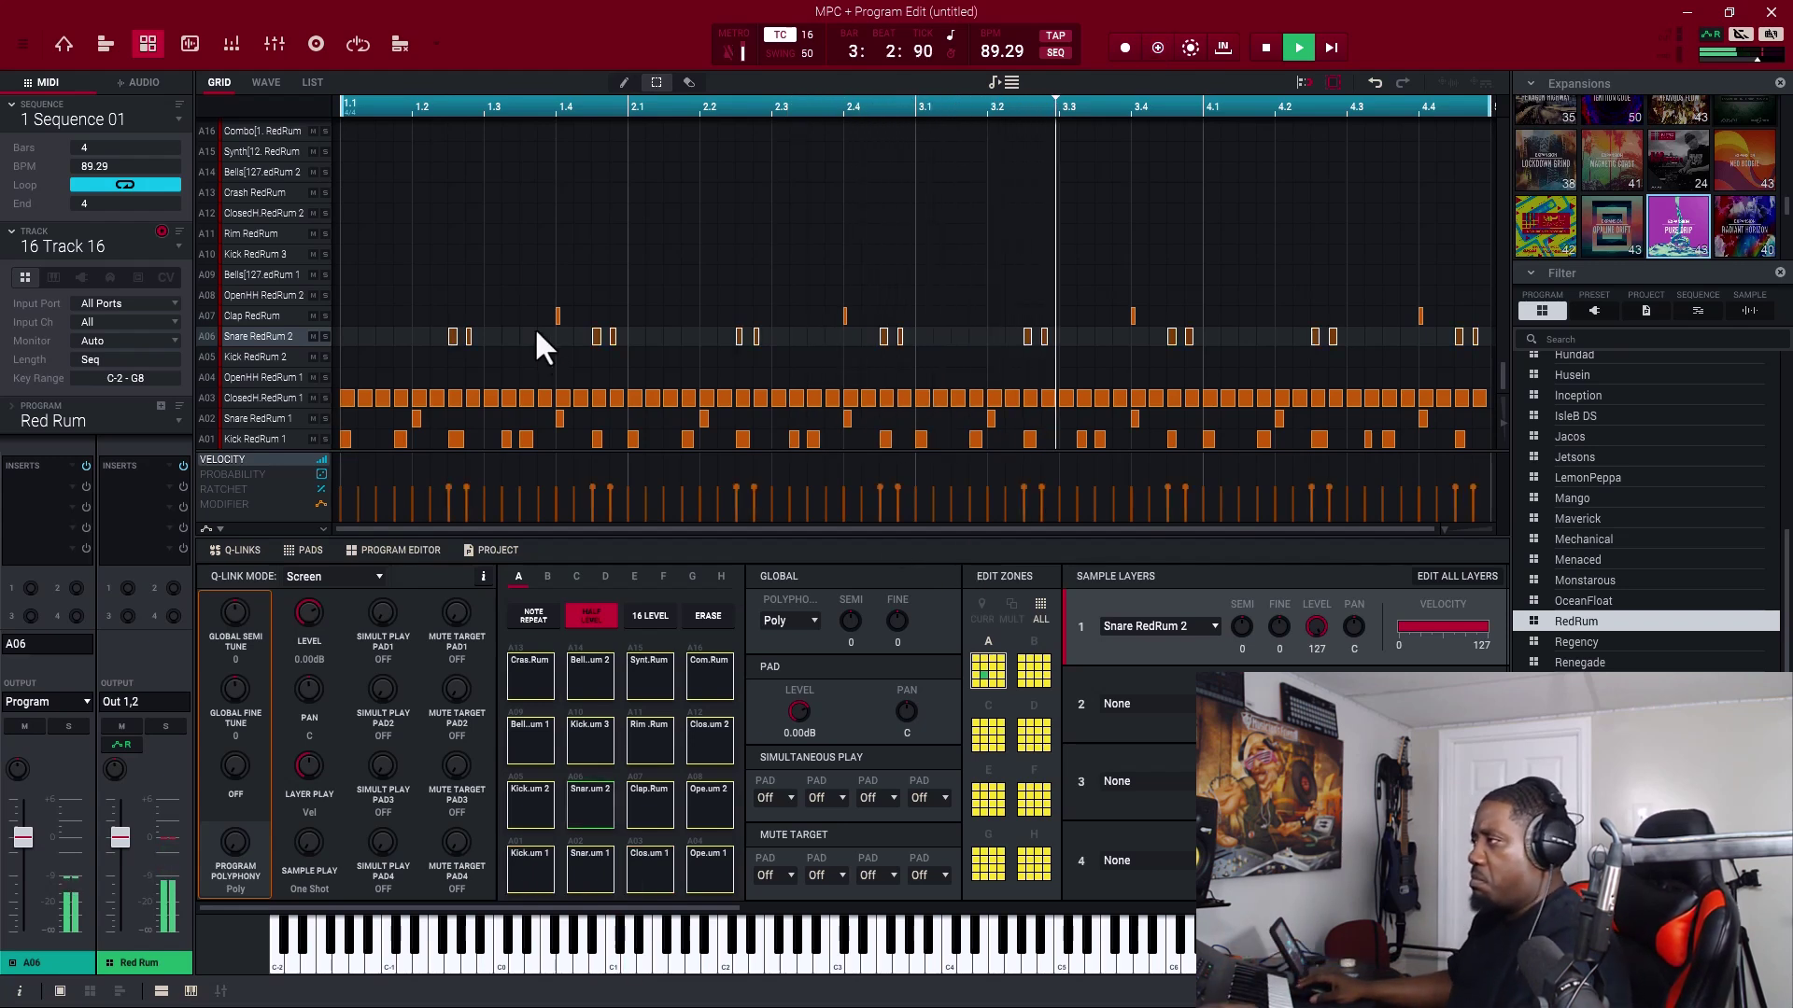
Step: Delete the first pair of Snare RedRum 2 hits in each of the four bars
left_click_drag(511, 310, 437, 347)
key("Delete")
left_click_drag(774, 289, 721, 347)
key("Delete")
left_click_drag(1000, 358, 995, 351)
key("Delete")
left_click_drag(1313, 327, 1297, 338)
key("Delete")
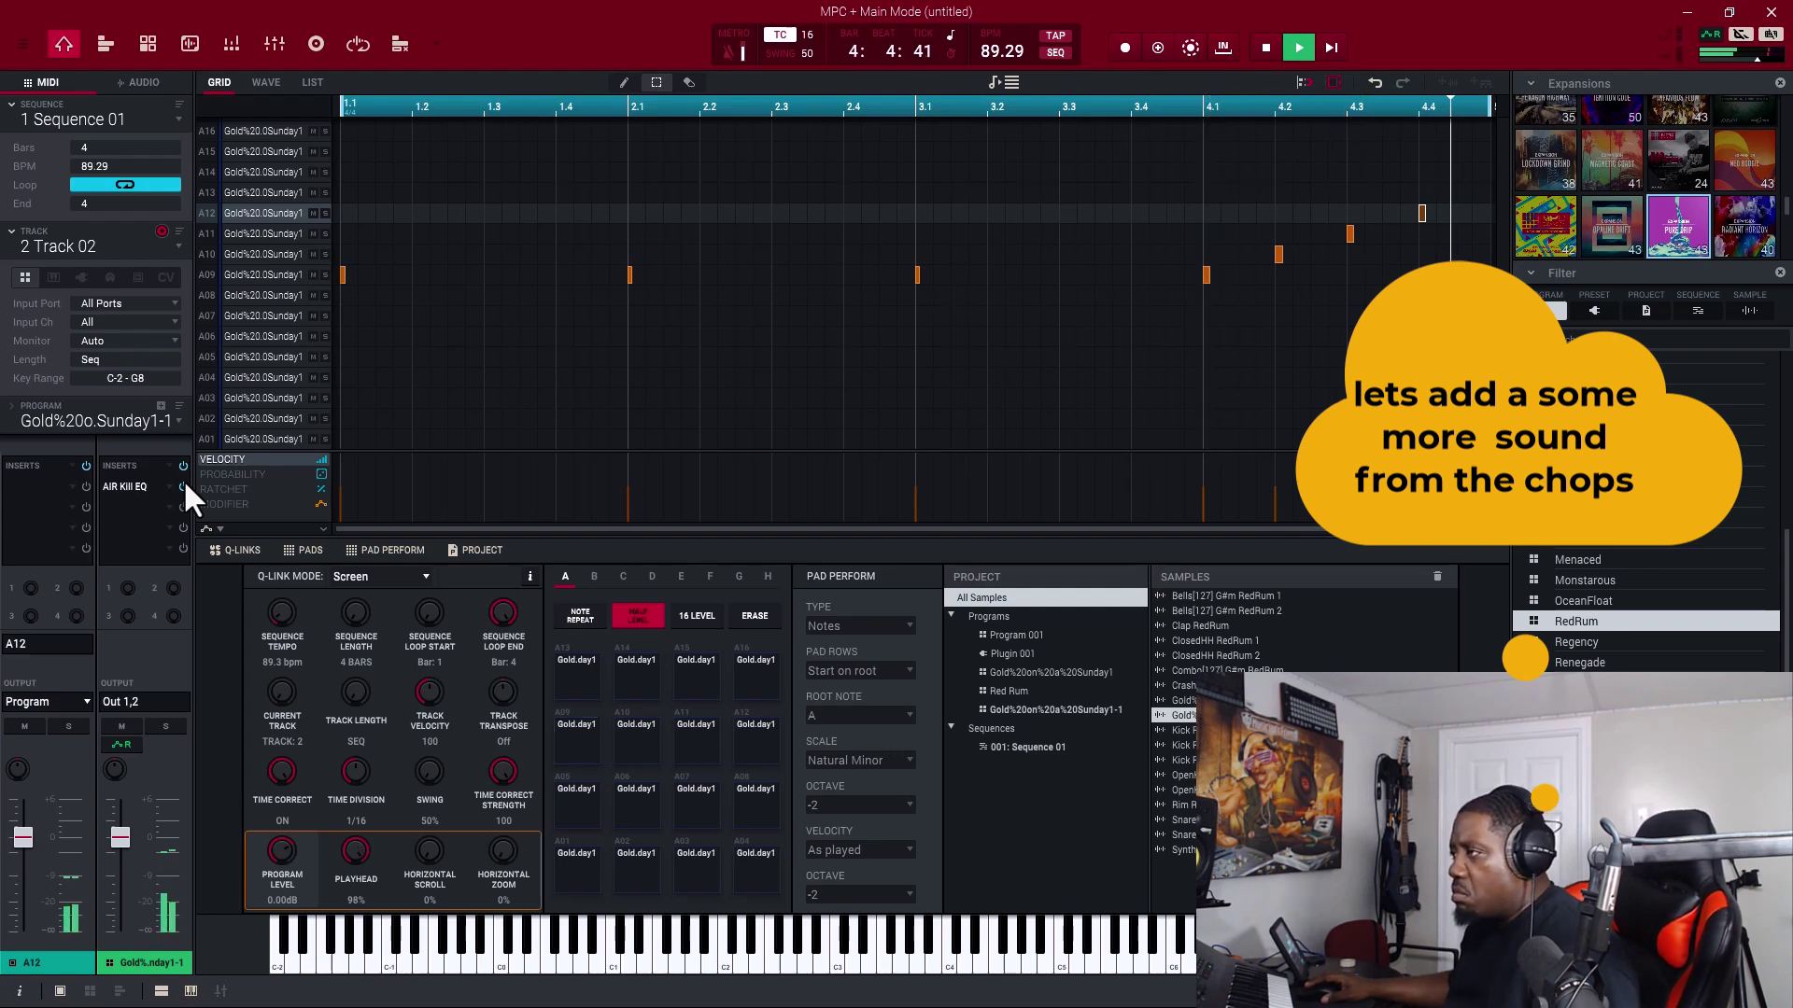
Step: Lower the level fader of Track 02's chop program
mouse_move(118, 840)
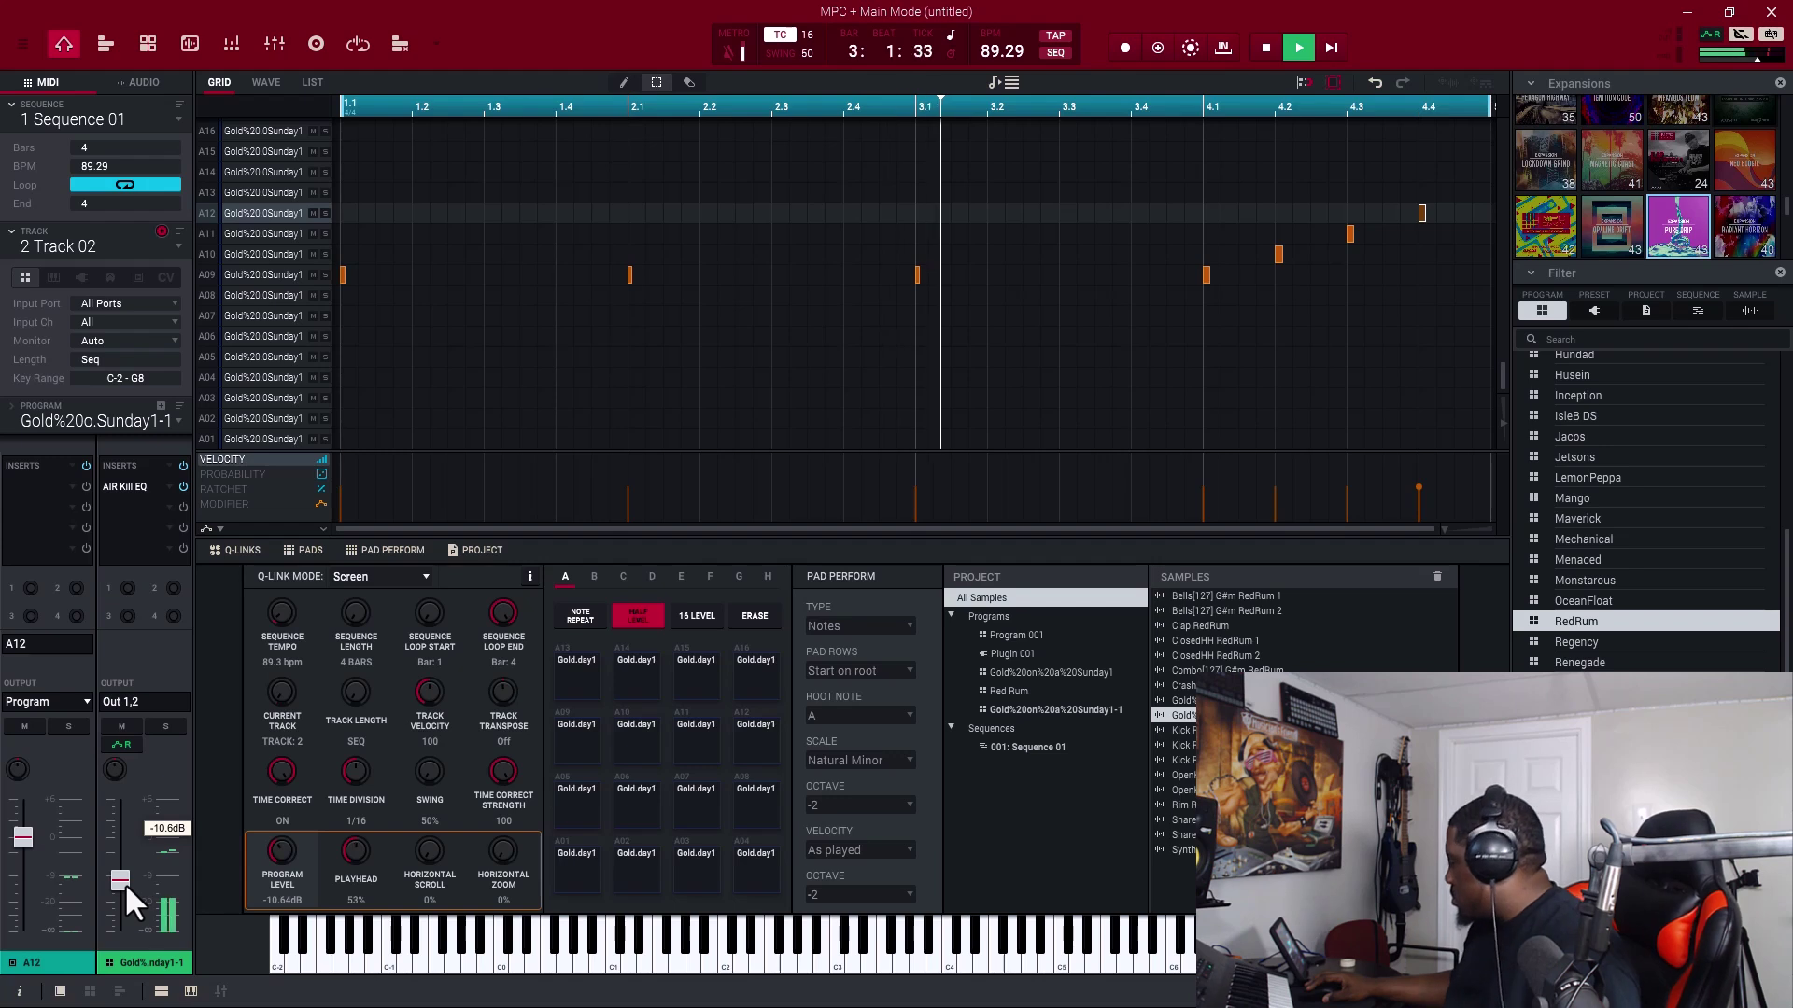
left_click_drag(125, 884, 125, 872)
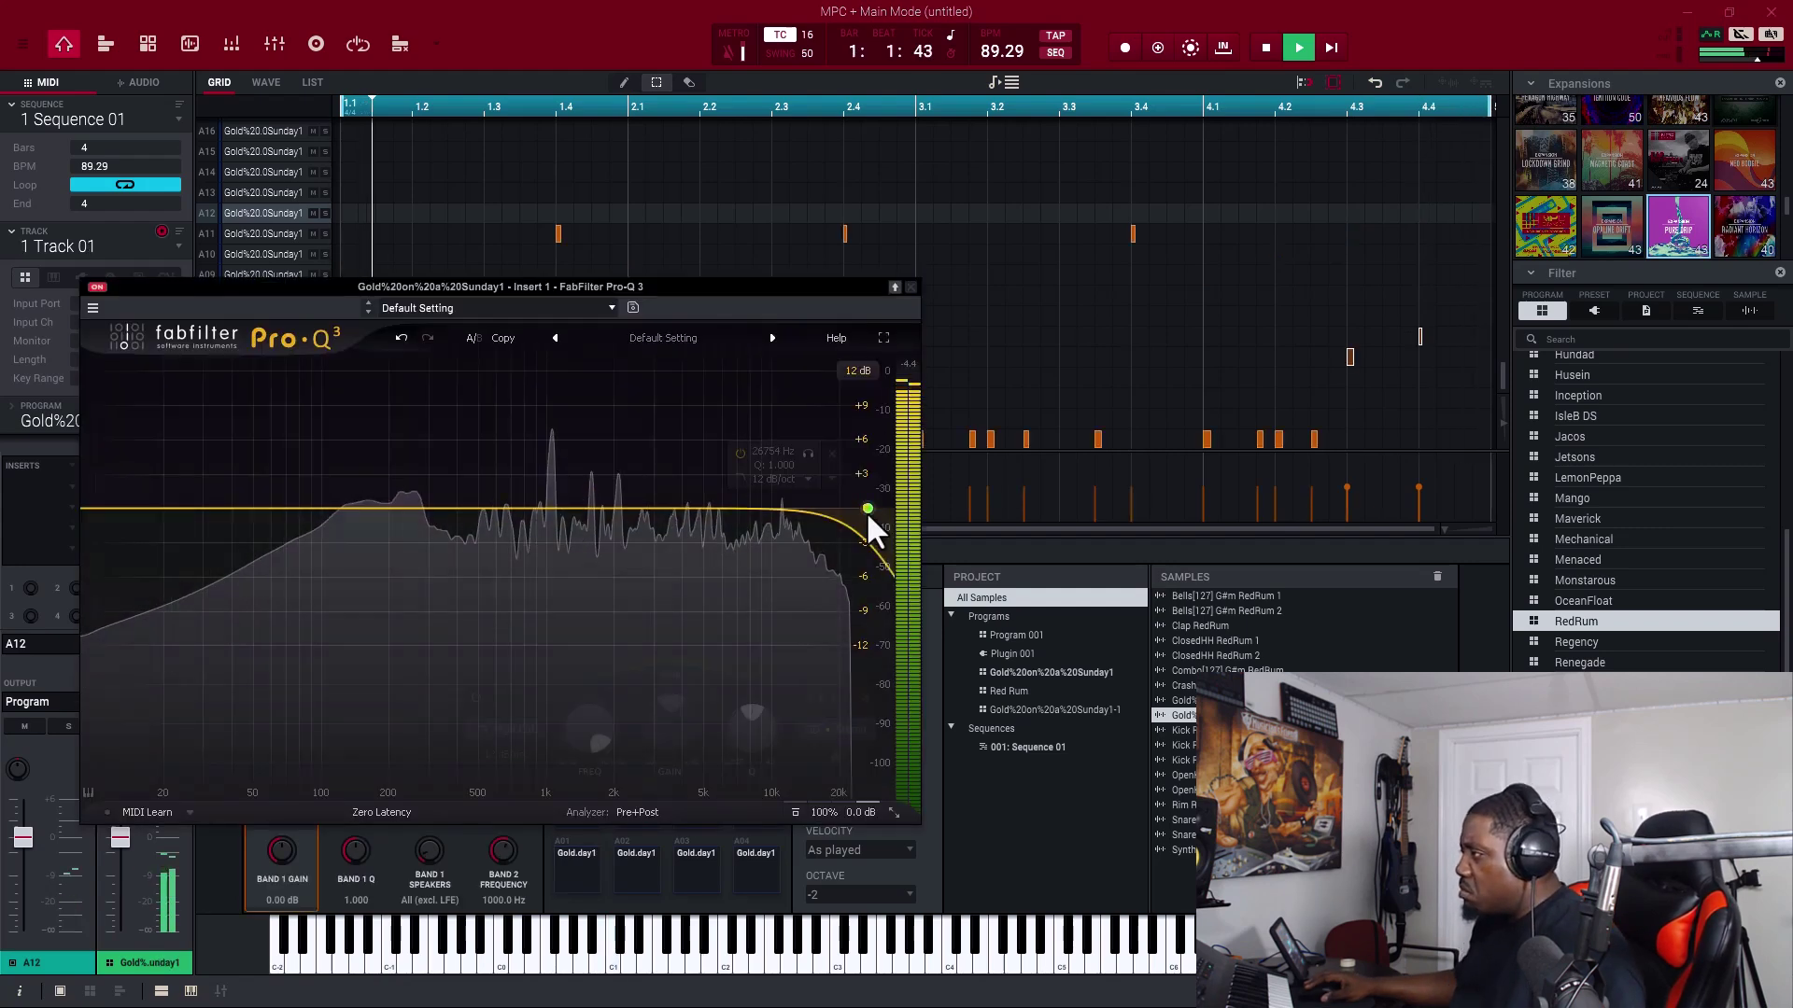
Step: Filter Track 01's chops in FabFilter Pro-Q 3 with a 30 dB/oct high cut near 5085 Hz and a 36 dB/oct low cut at 274 Hz
left_click_drag(866, 512, 708, 484)
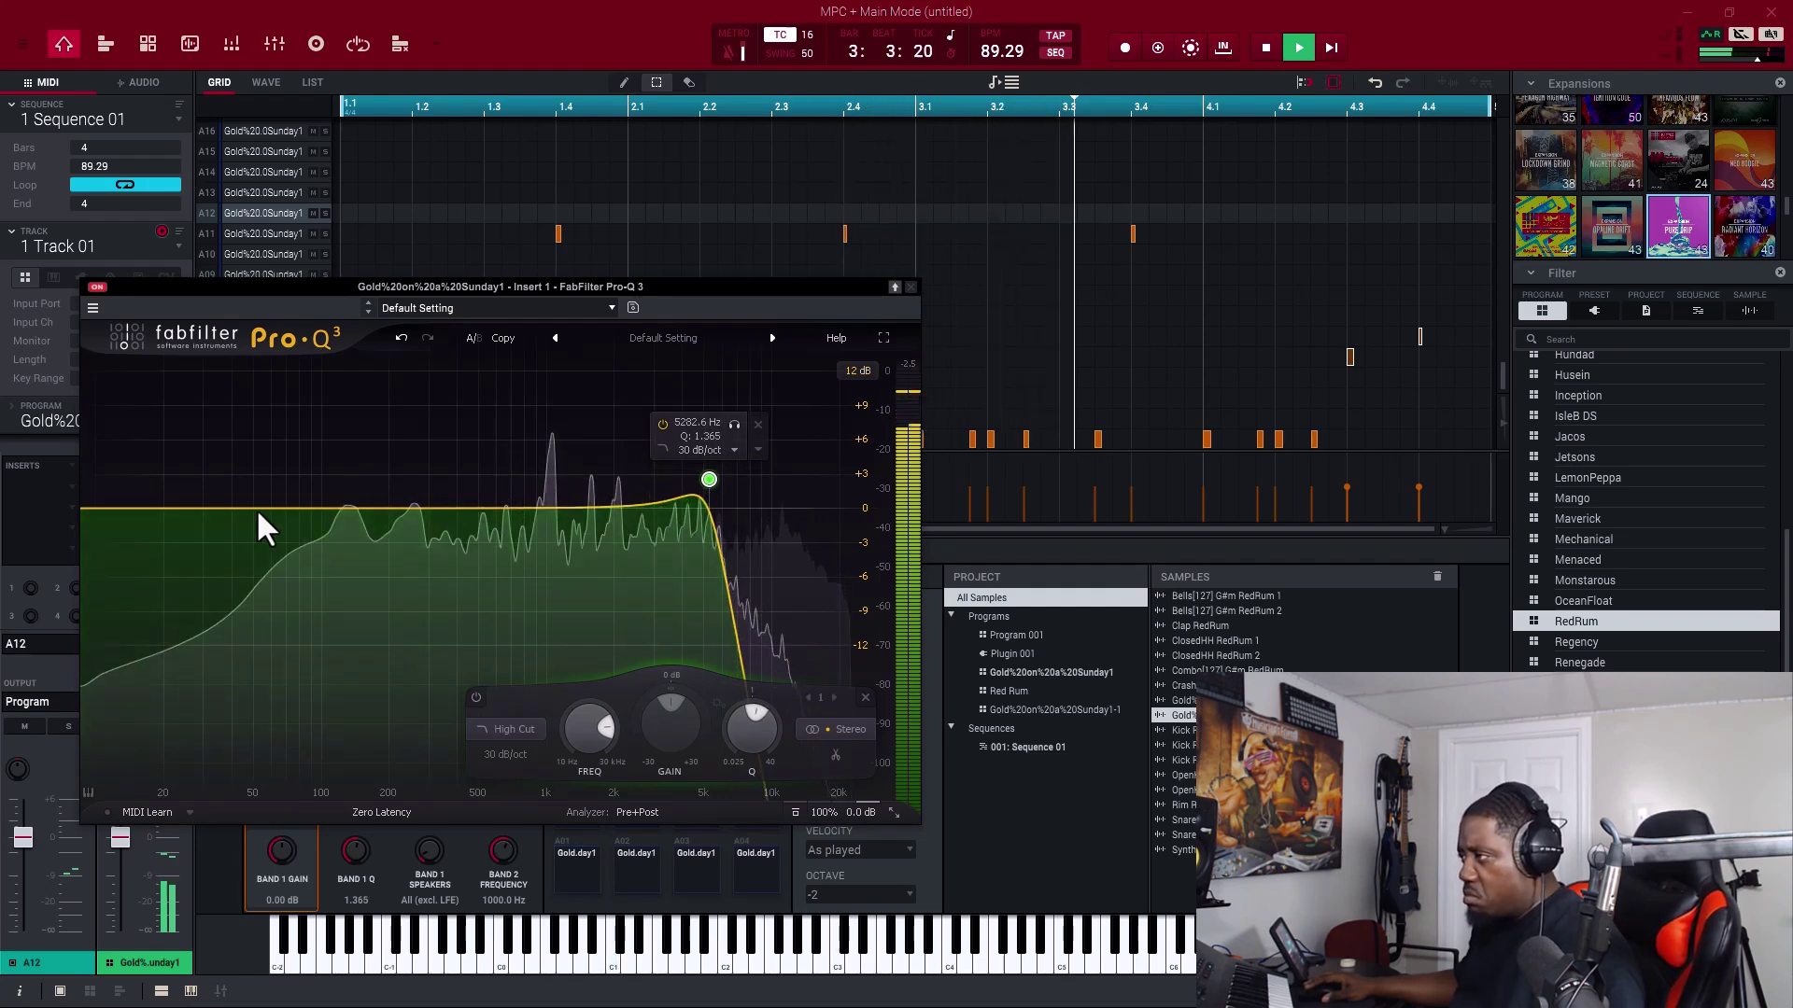
left_click(122, 506)
left_click_drag(121, 506, 416, 758)
mouse_move(709, 498)
left_mouse_down()
mouse_move(637, 486)
mouse_move(703, 491)
left_mouse_up()
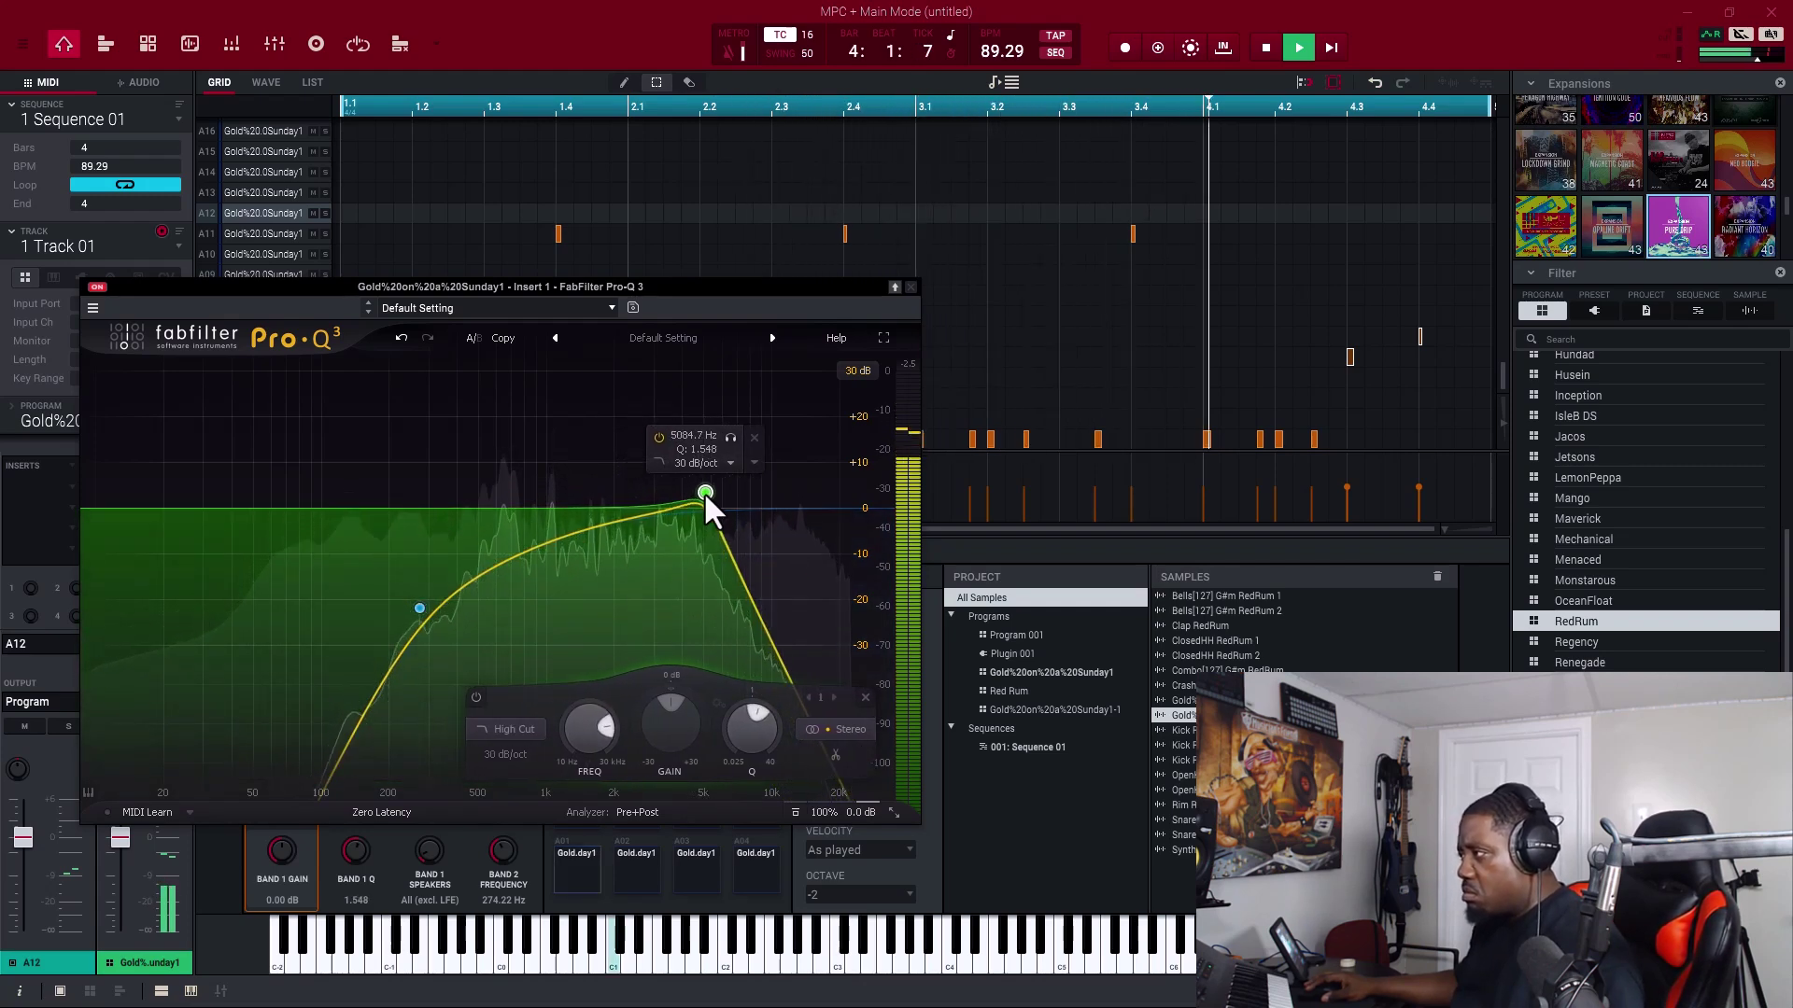
left_click_drag(419, 609, 417, 575)
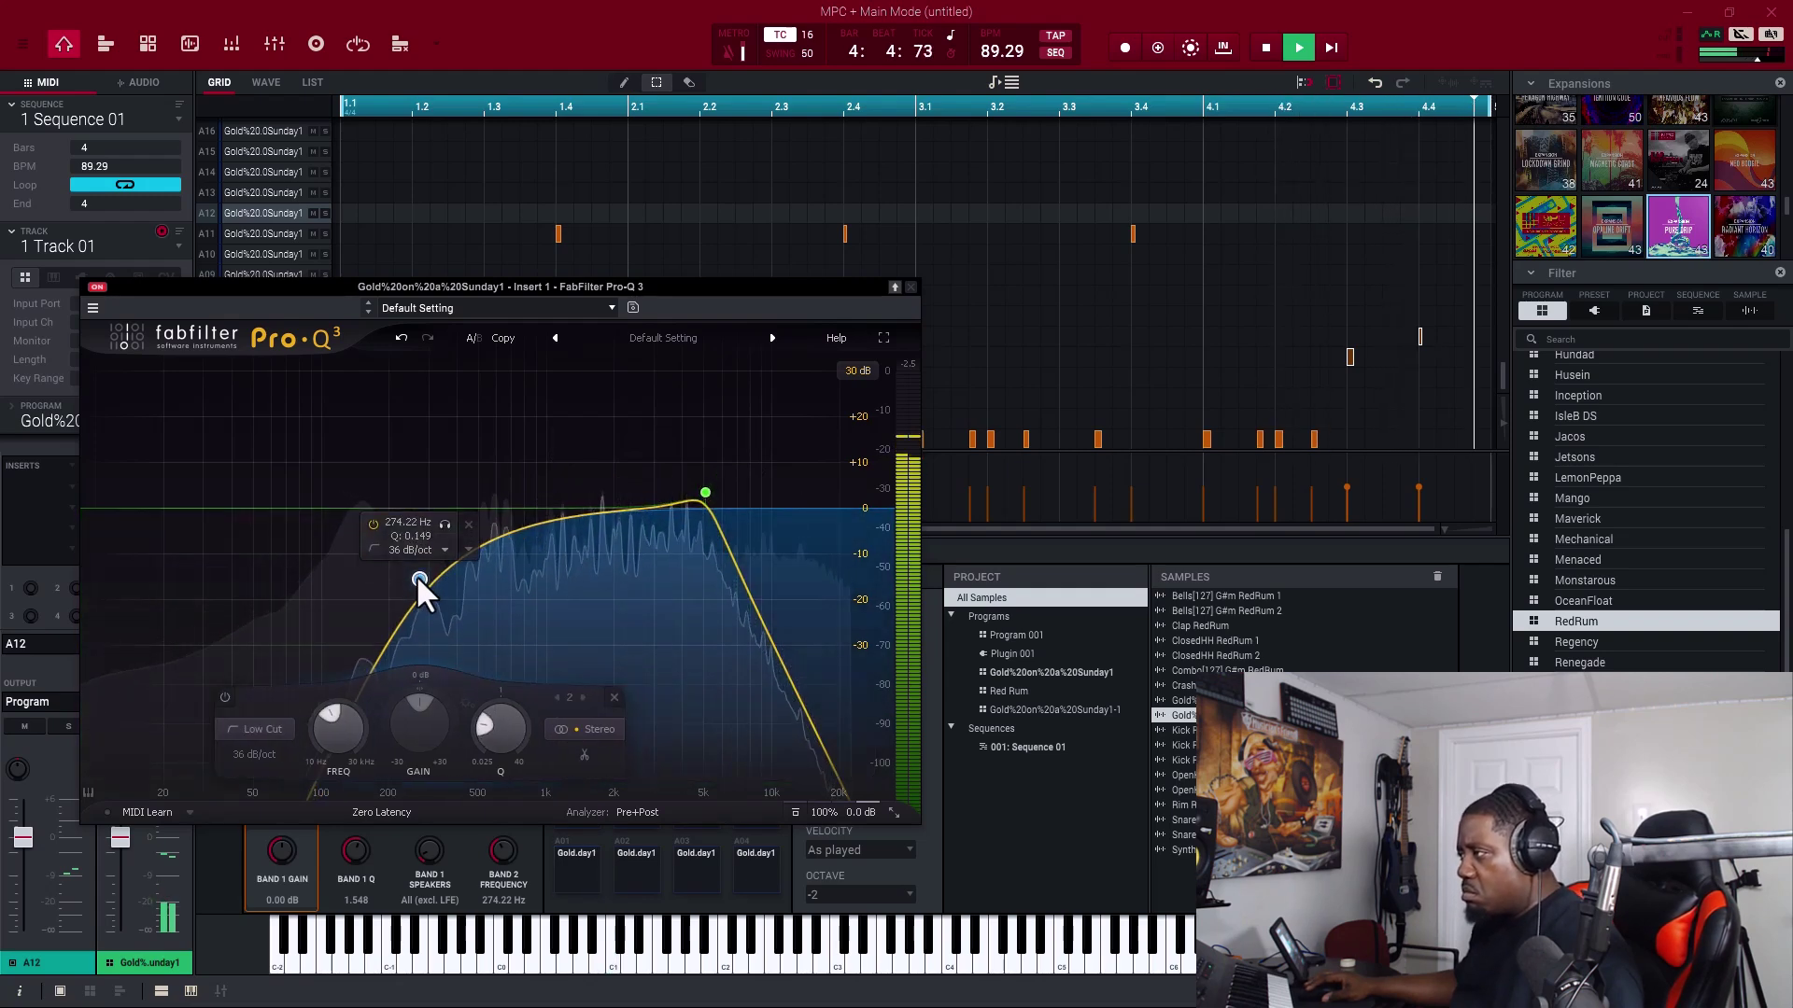
left_click(910, 287)
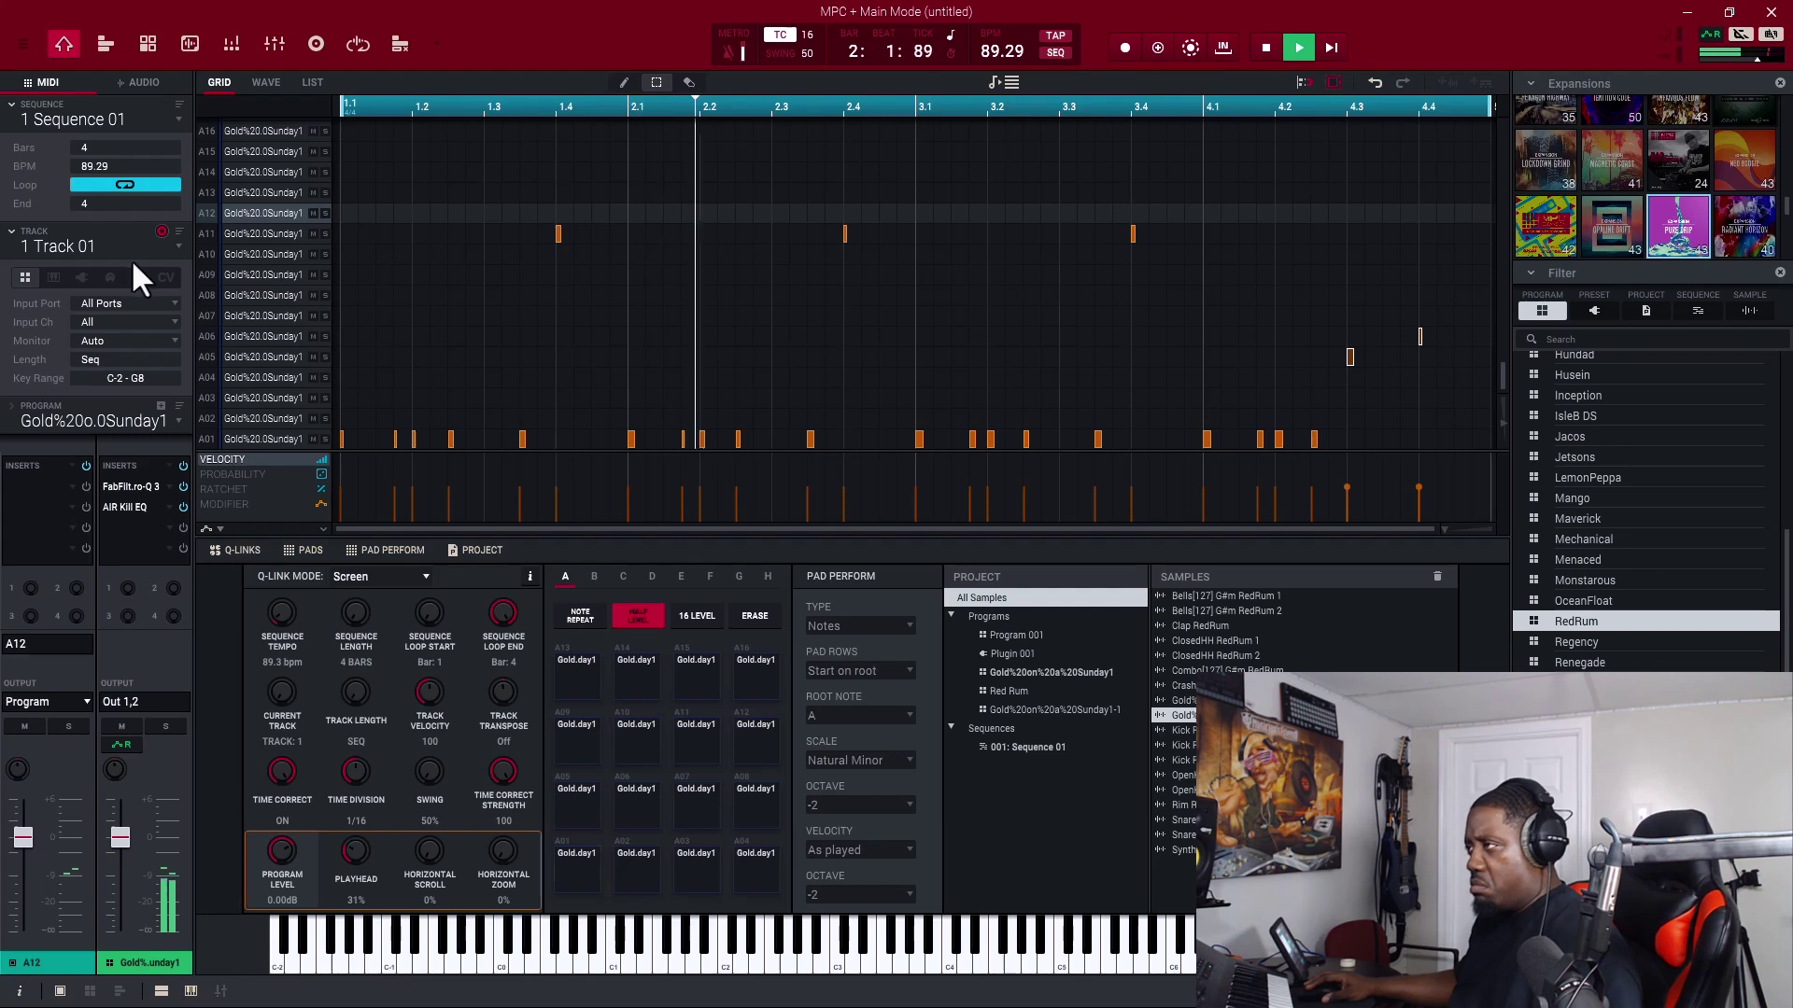
Step: Record a clap and Snare RedRum 2 fill on beat four of bar four, on Track 03 with the Red Rum program
left_click(178, 248)
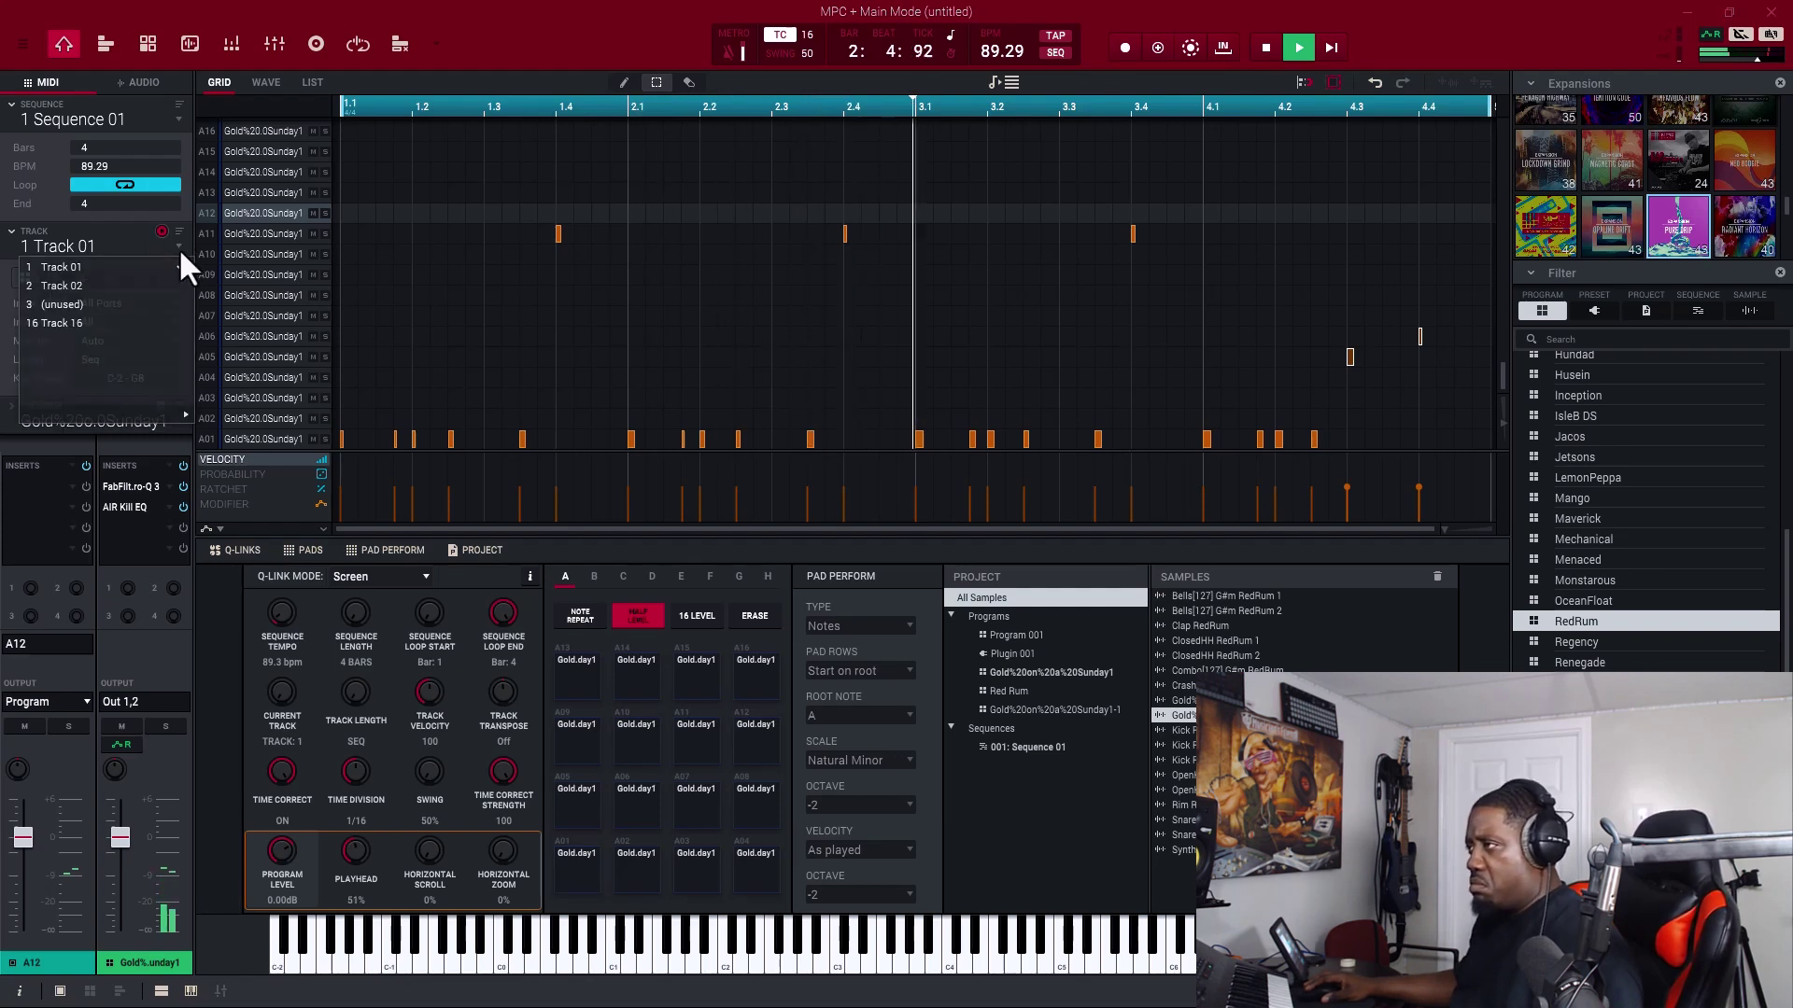
left_click(136, 285)
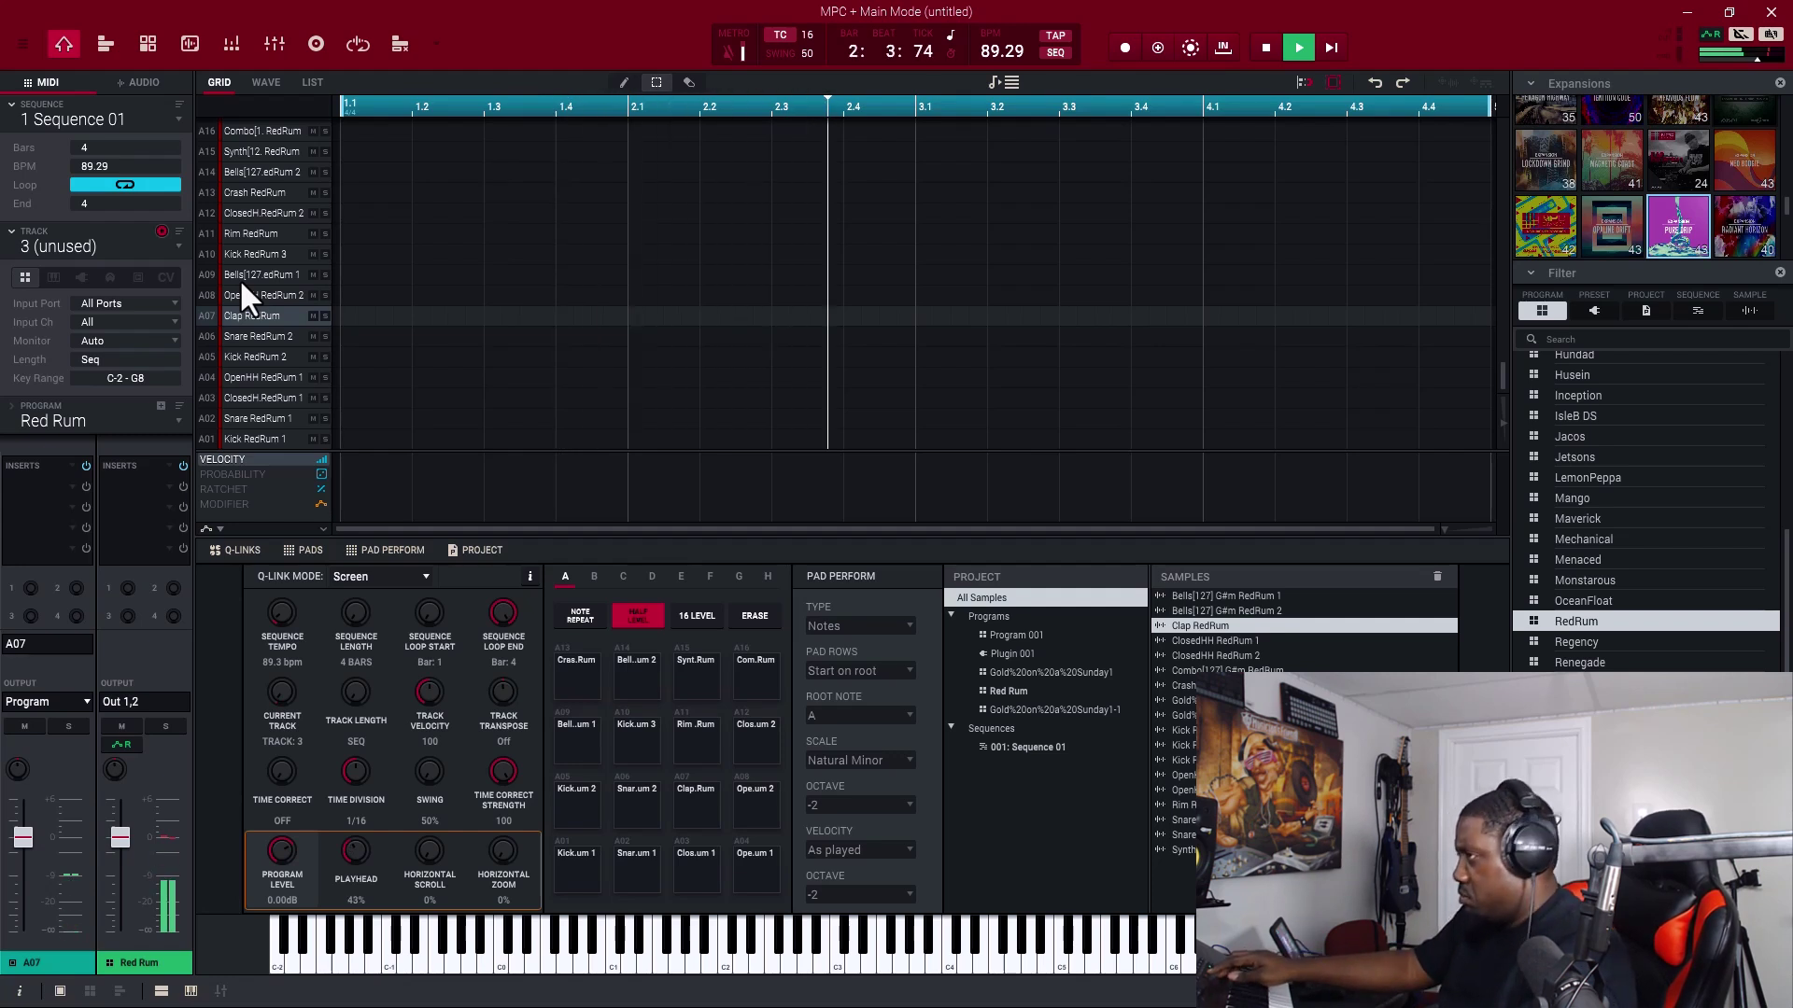
key("shift+r")
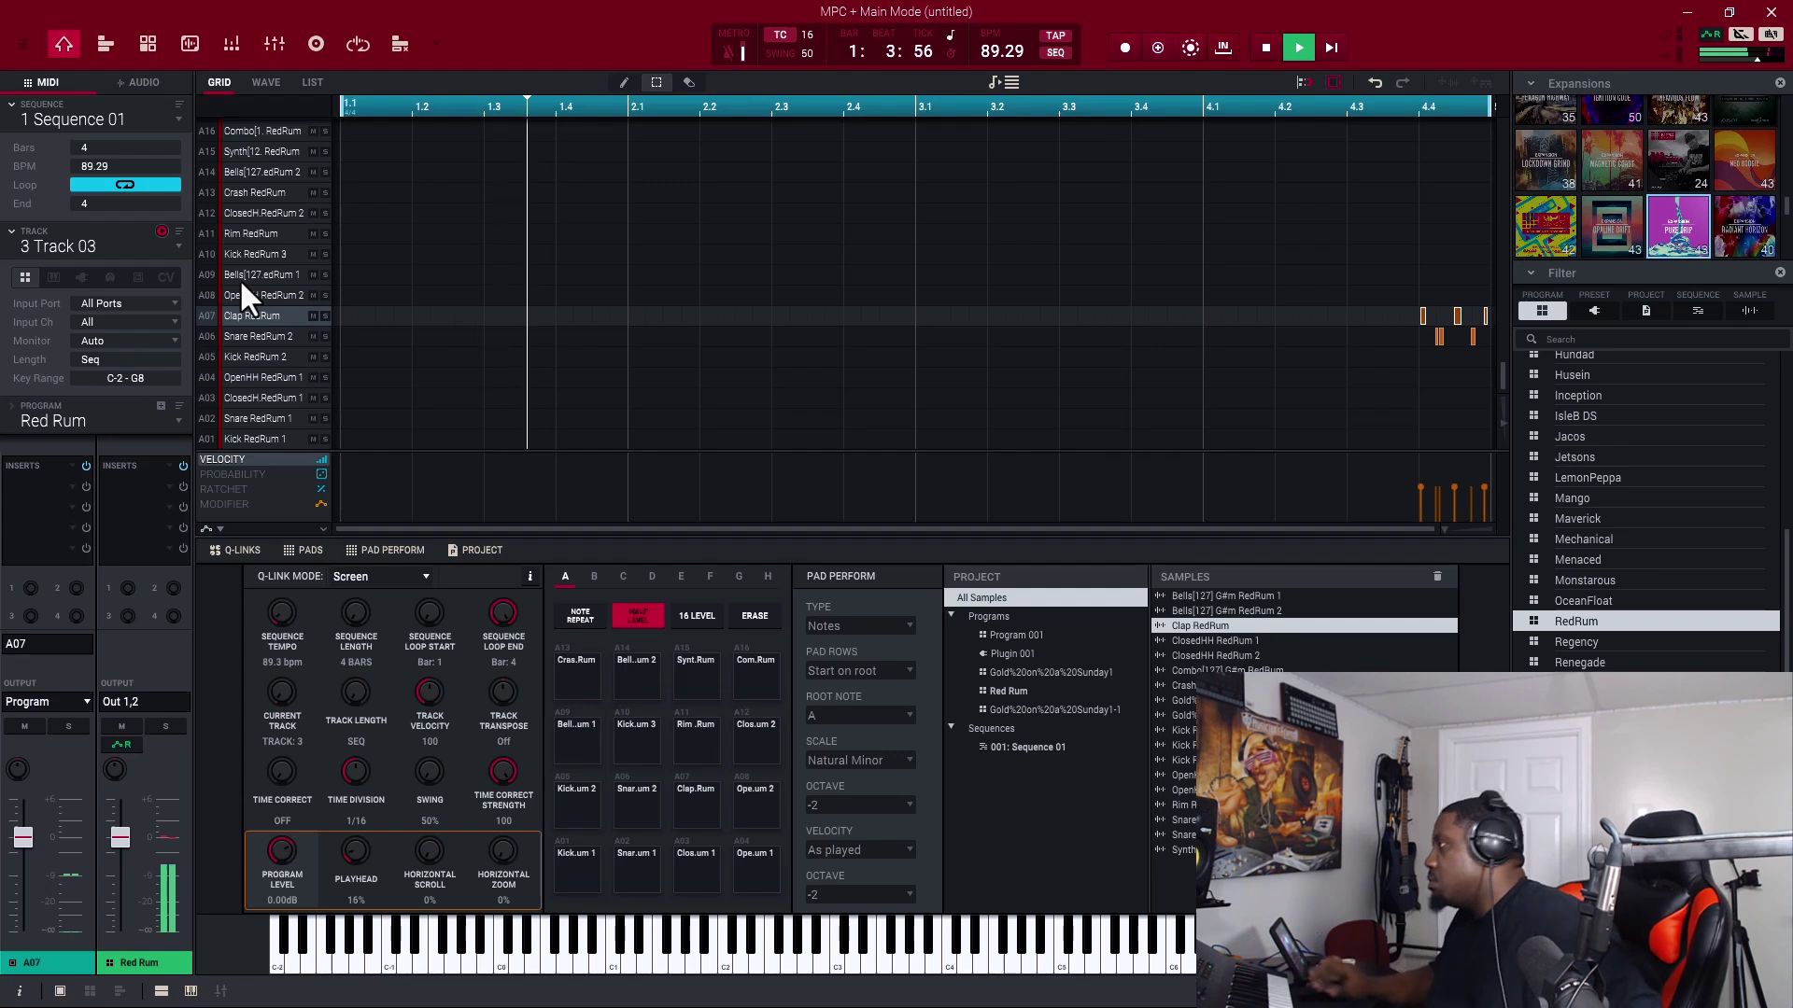
Step: Turn time correct on and open Sequence 01's track list
left_click(787, 28)
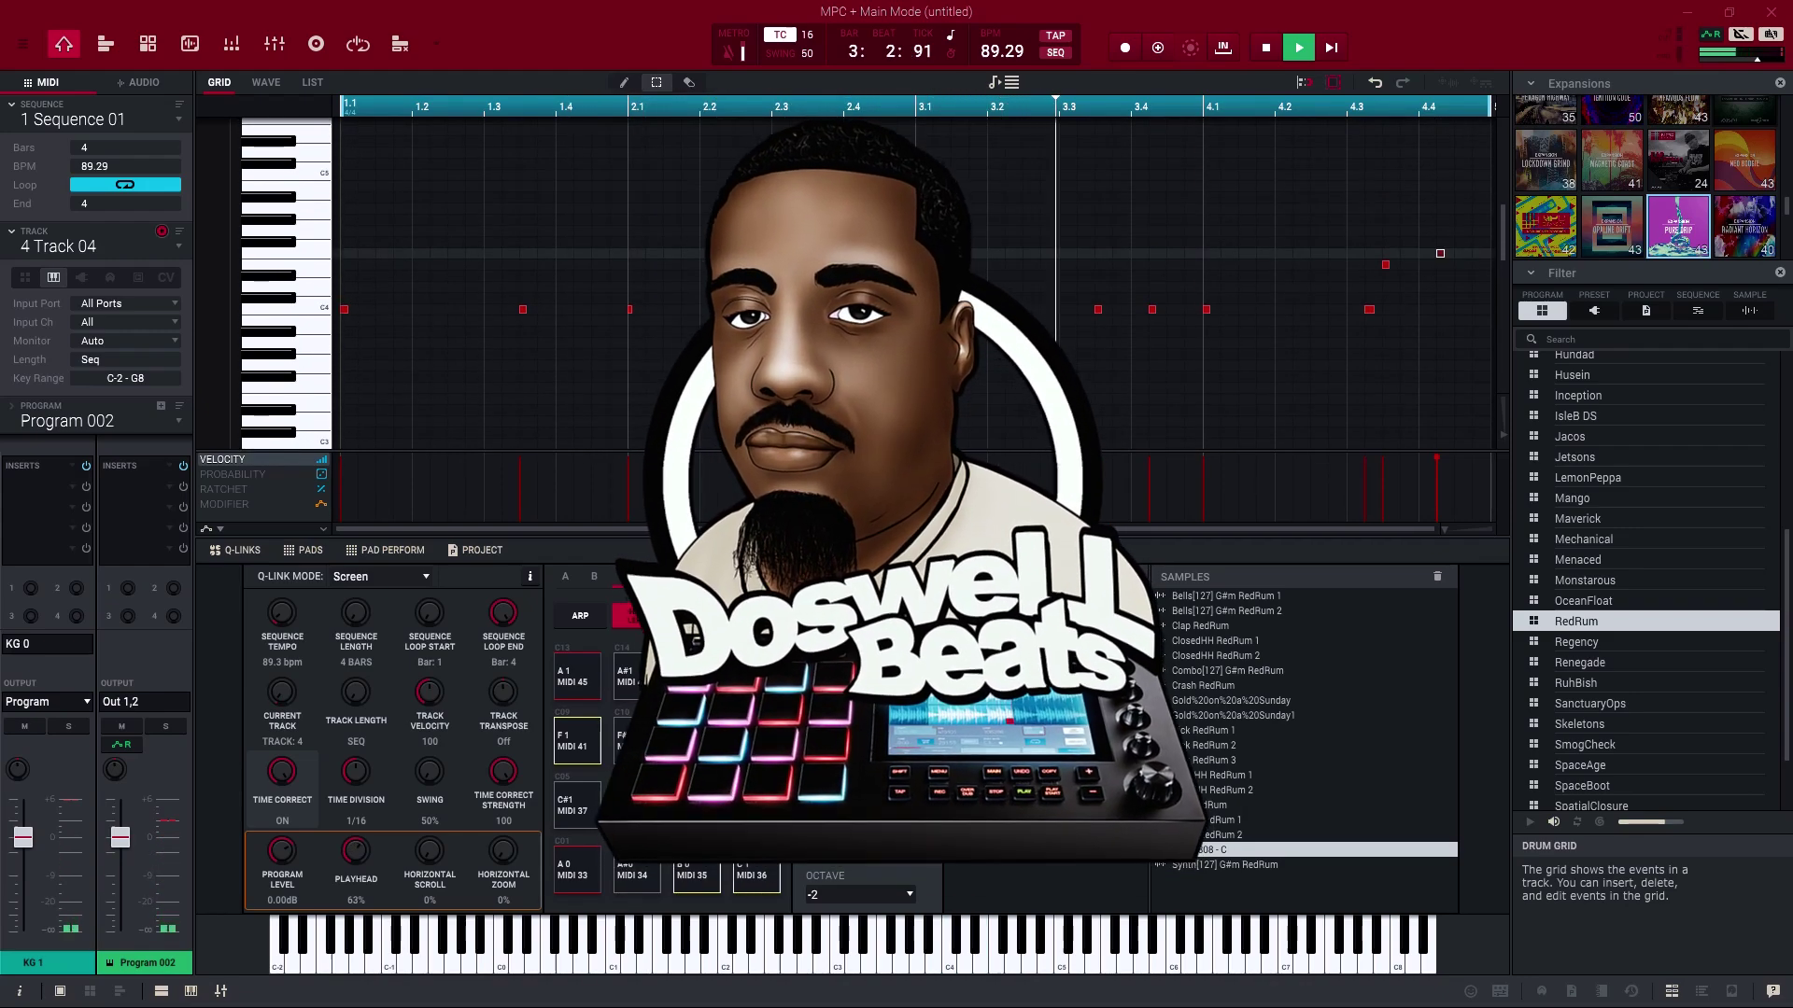
left_click(177, 248)
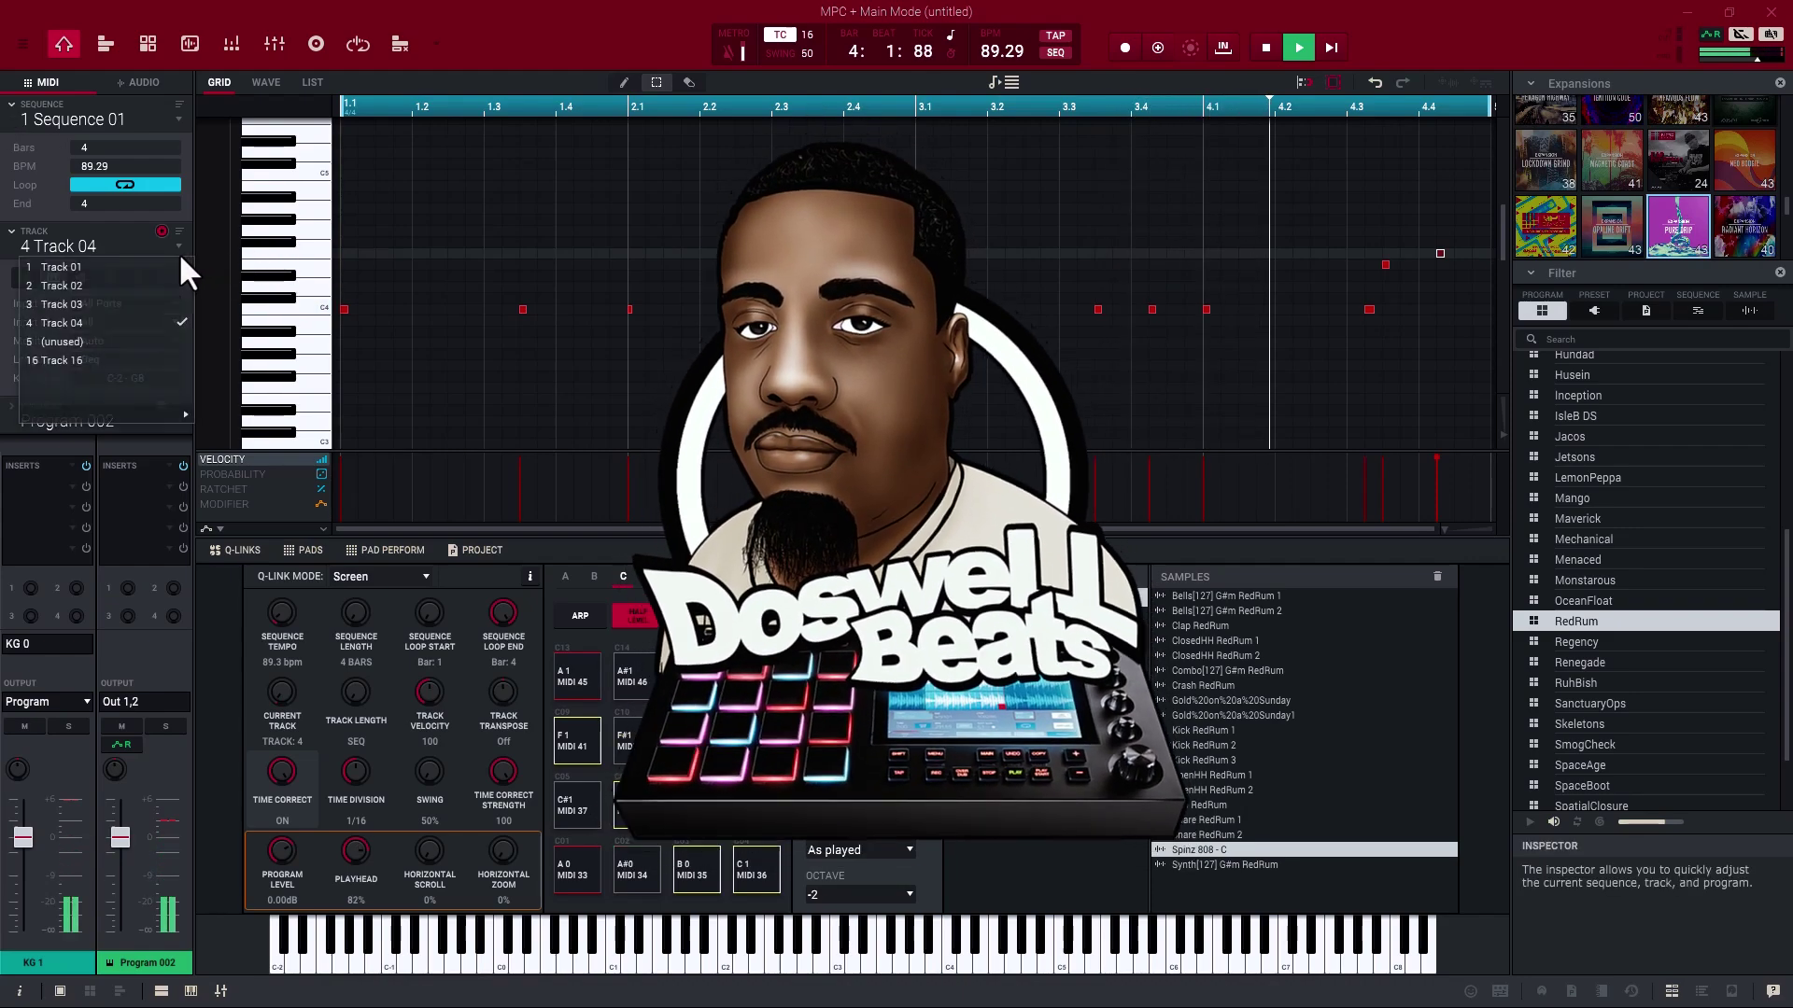